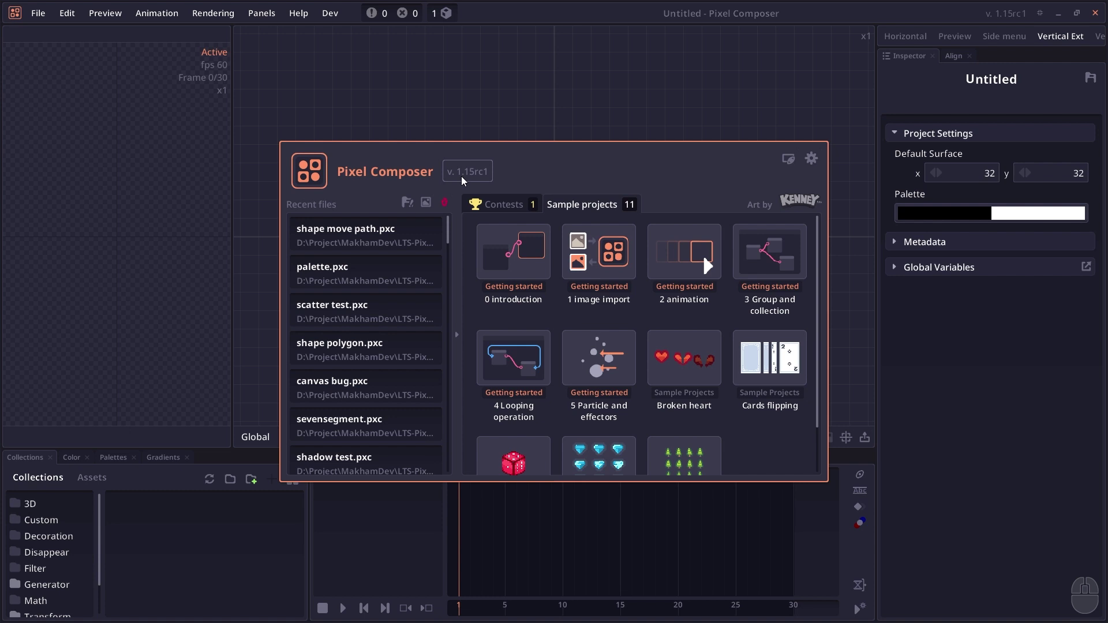
Dismiss the welcome window and dock the Notifications panel beside the node graph
click(577, 41)
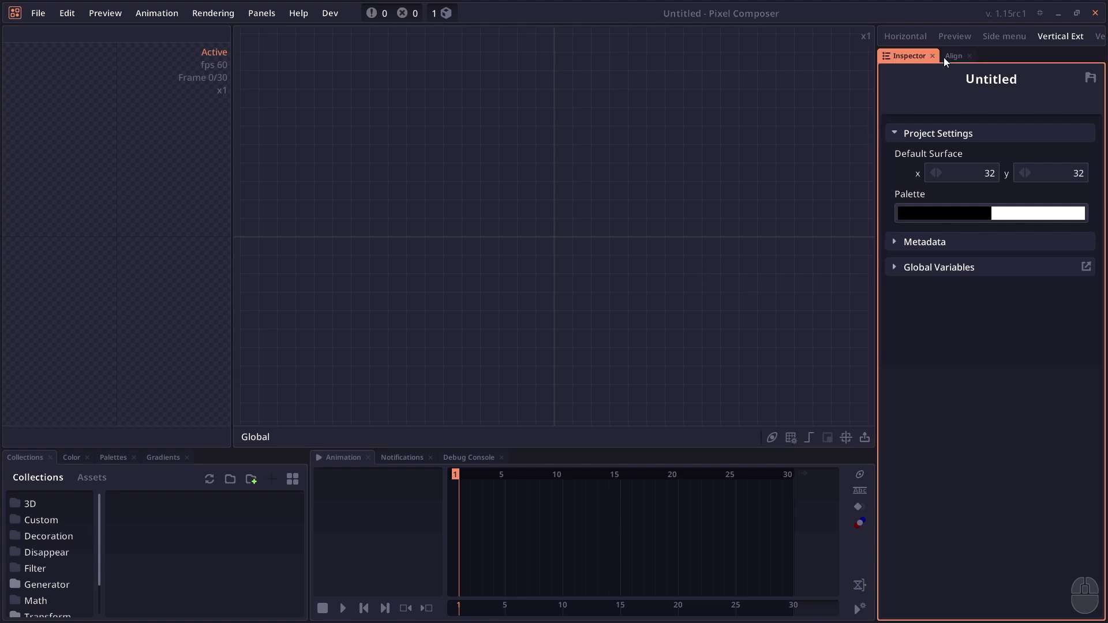
mouse_move(906, 56)
mouse_down()
mouse_move(961, 56)
mouse_move(905, 52)
mouse_move(915, 54)
mouse_up()
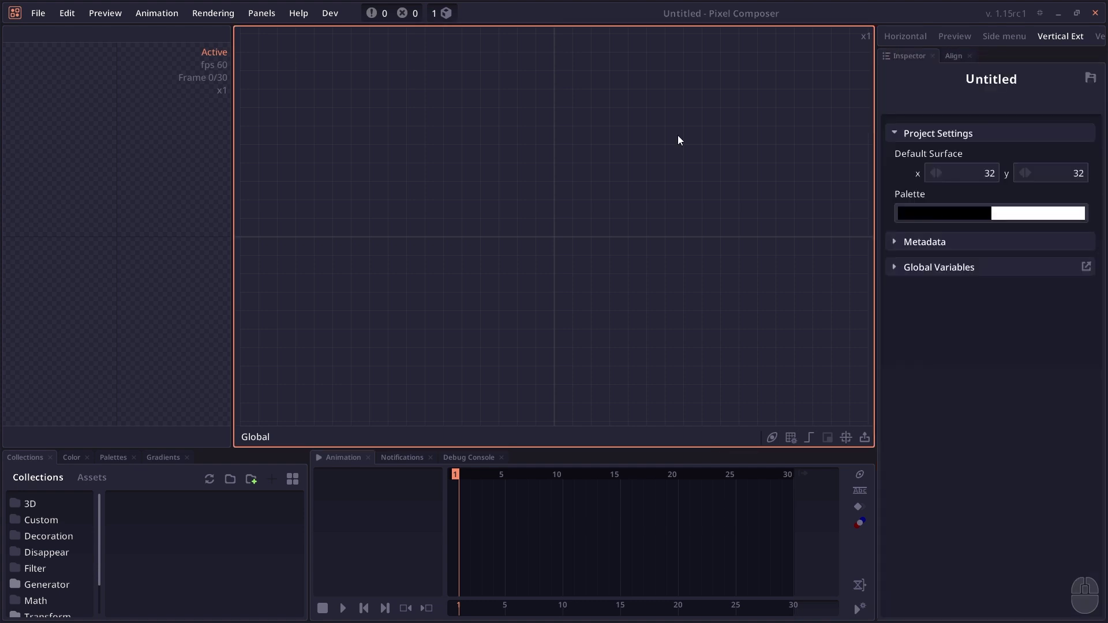
click(407, 458)
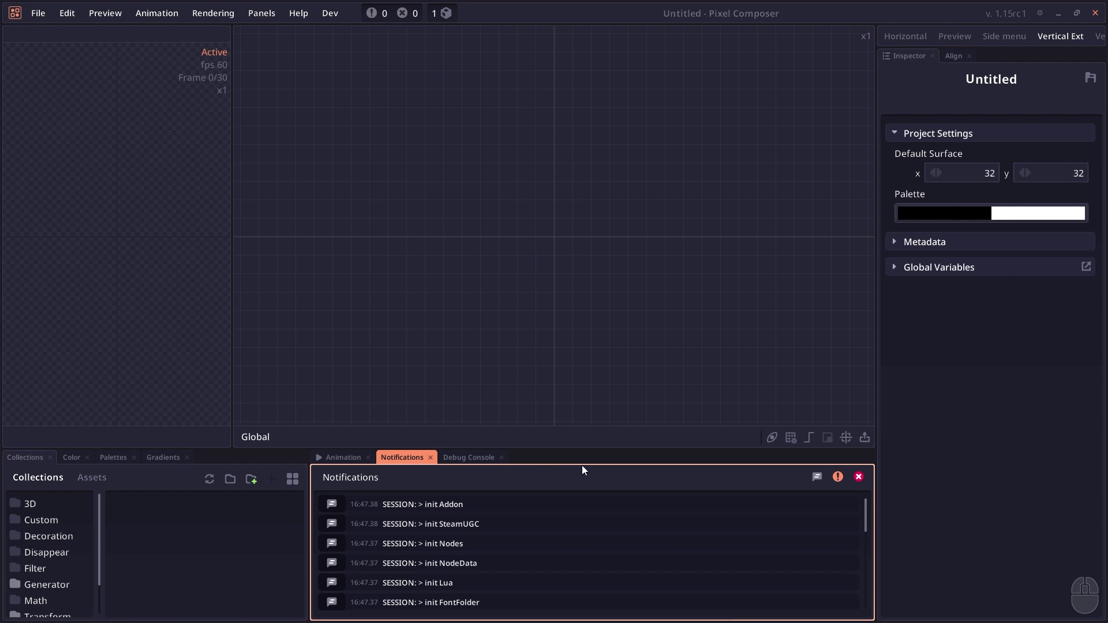
drag(582, 465, 757, 242)
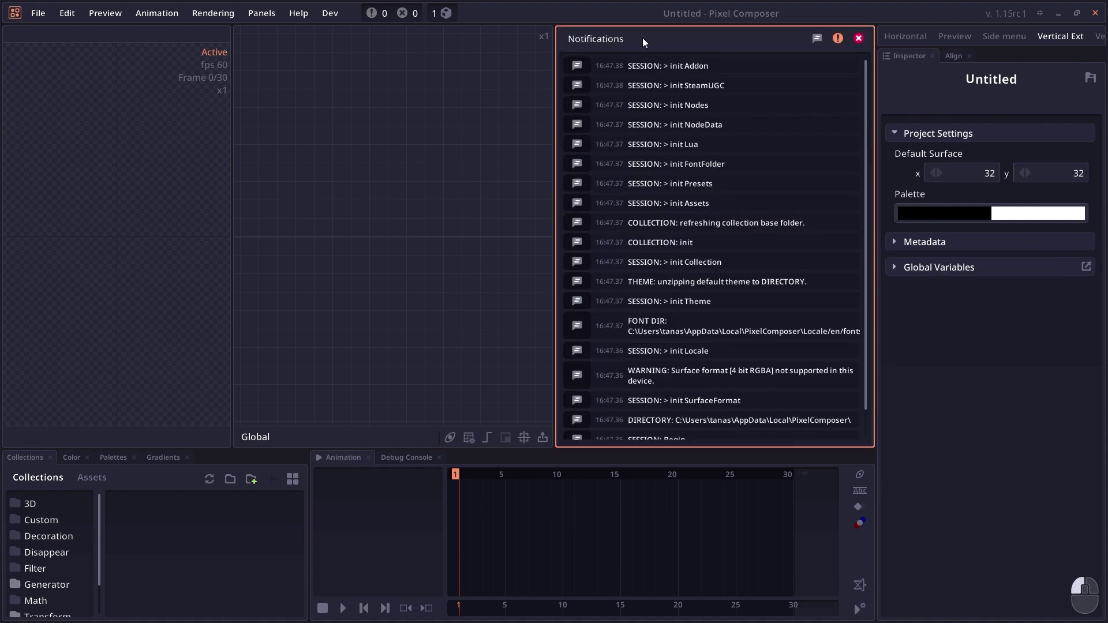
Dock the Notifications panel as a tab alongside the project graph and switch between the two tabs
drag(643, 41, 557, 235)
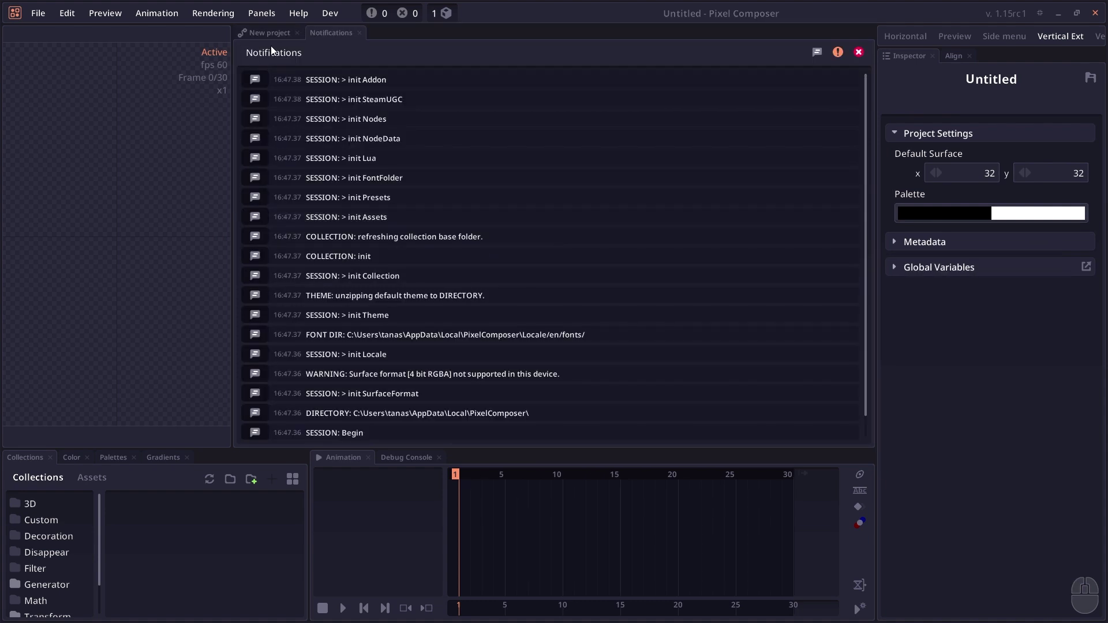
click(279, 33)
click(339, 35)
click(281, 34)
click(340, 35)
Detach the Notifications panel into a floating window over the graph and close it
drag(333, 34, 495, 203)
drag(471, 127, 465, 171)
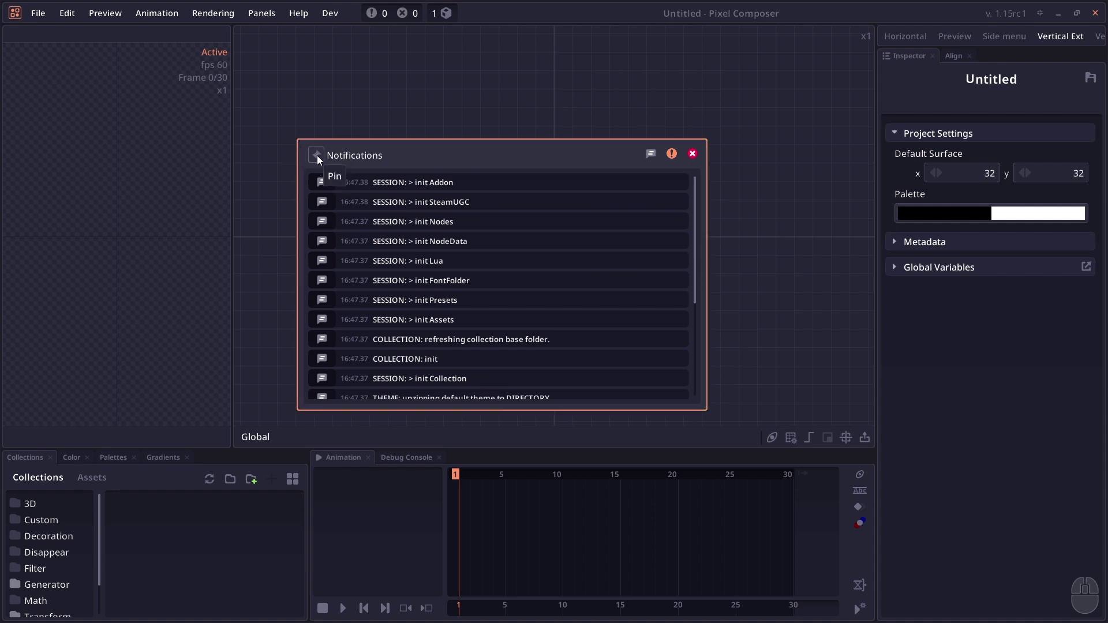
click(369, 107)
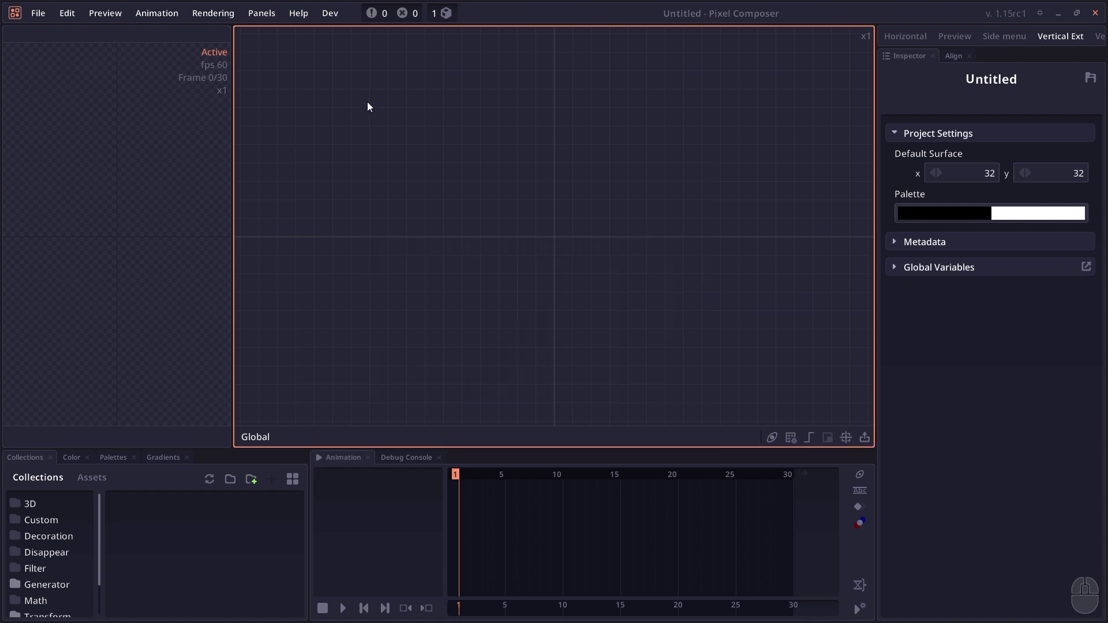
Create a new empty project alongside the open ones
click(165, 183)
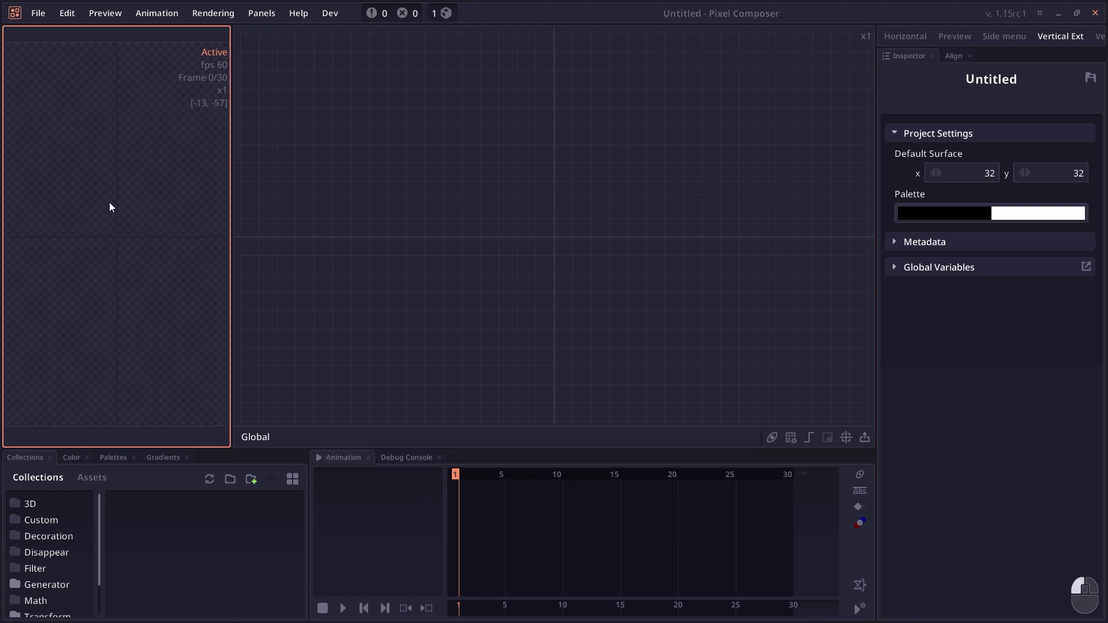
drag(431, 135, 695, 147)
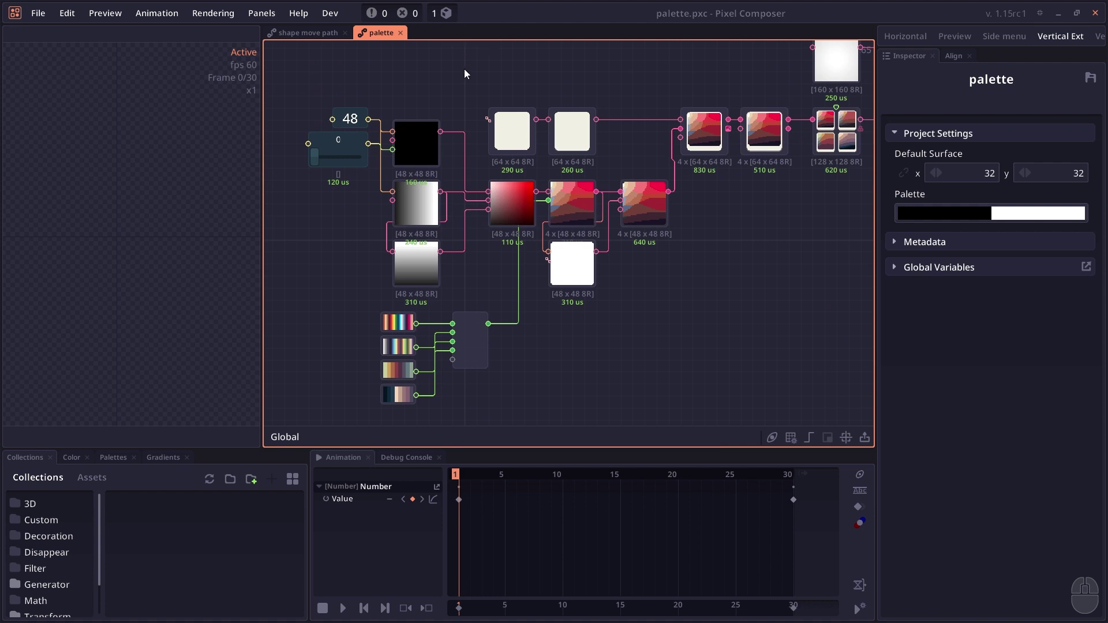
key(ctrl+n)
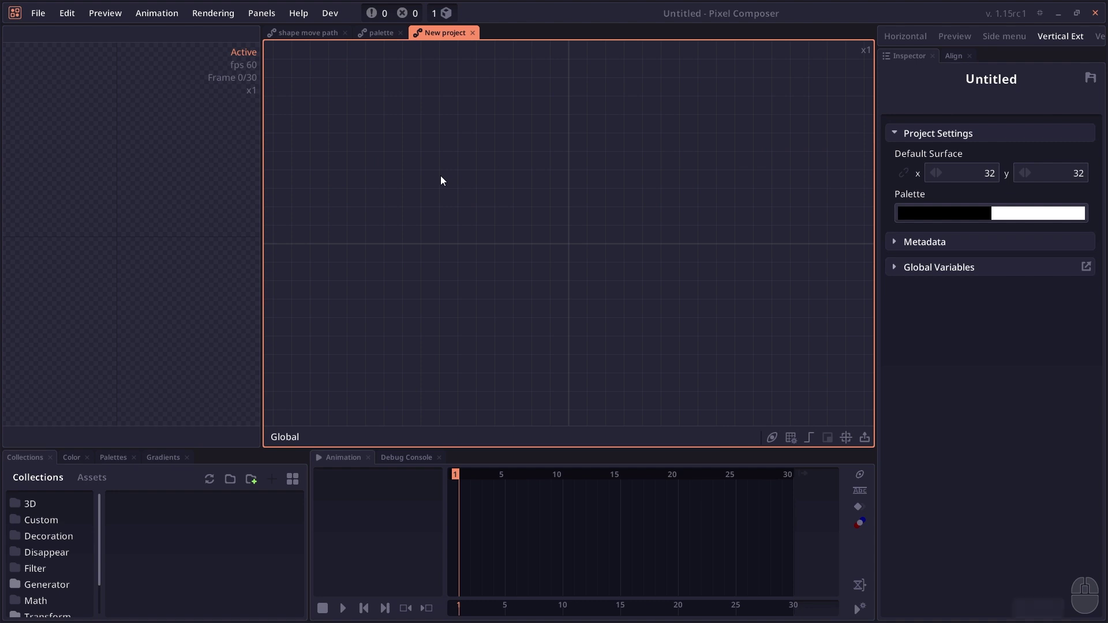
drag(427, 155, 797, 393)
Browse the IO category of the node library and add a Shape node to the graph
right_click(500, 160)
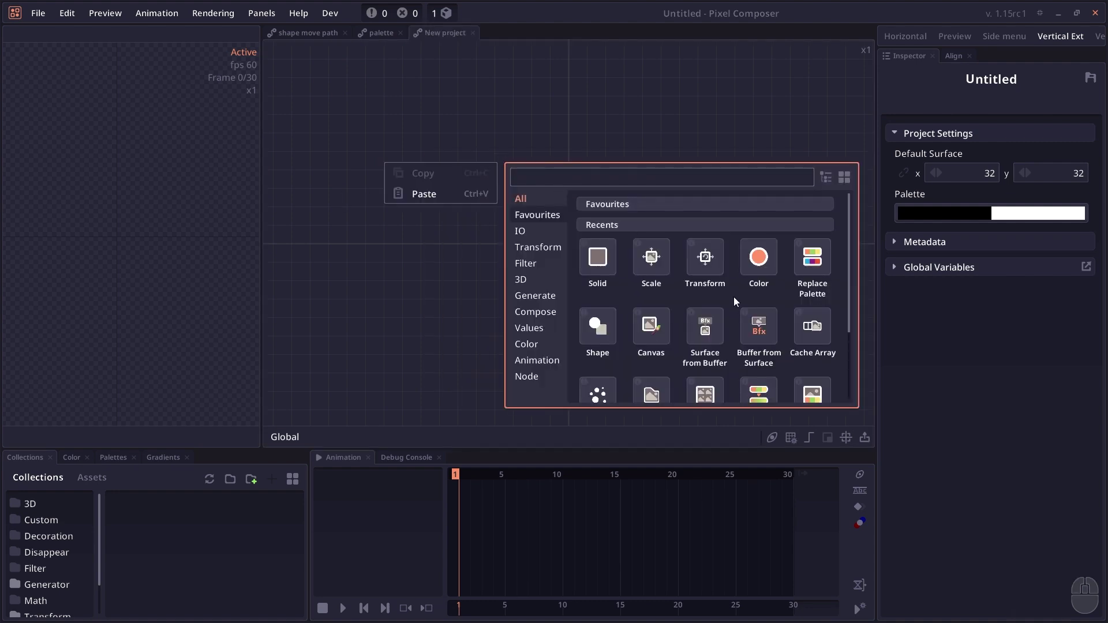
click(533, 216)
mouse_move(534, 213)
mouse_down()
mouse_move(532, 388)
mouse_move(532, 219)
mouse_up()
scroll(673, 302, down, 20)
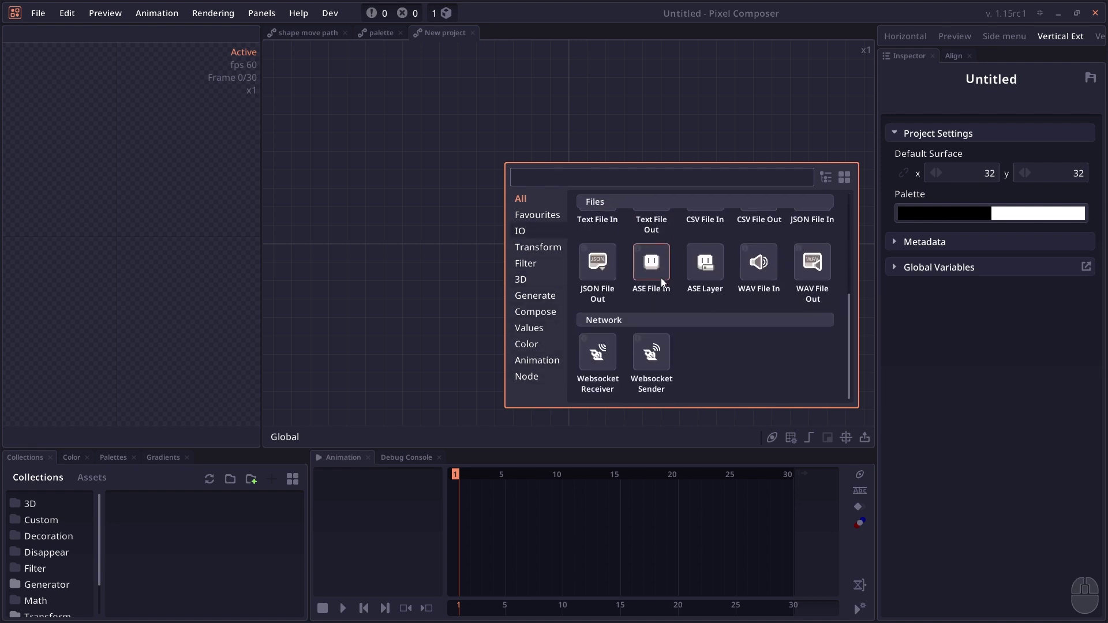
key(BackSpace)
text(trasn)
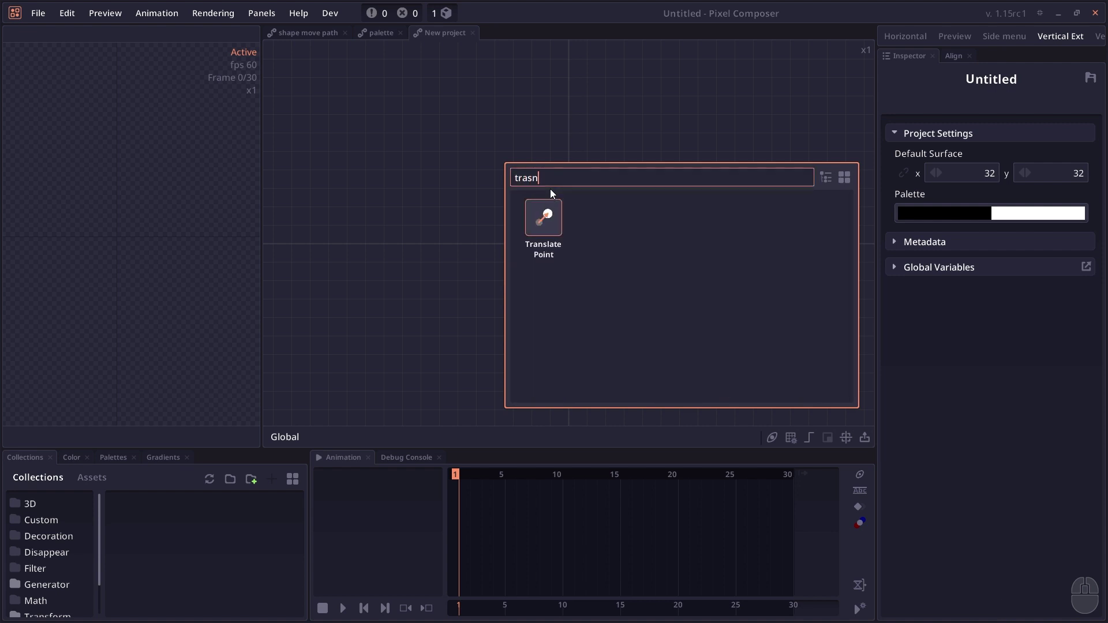
key(BackSpace)
key(BackSpace)
key(Return)
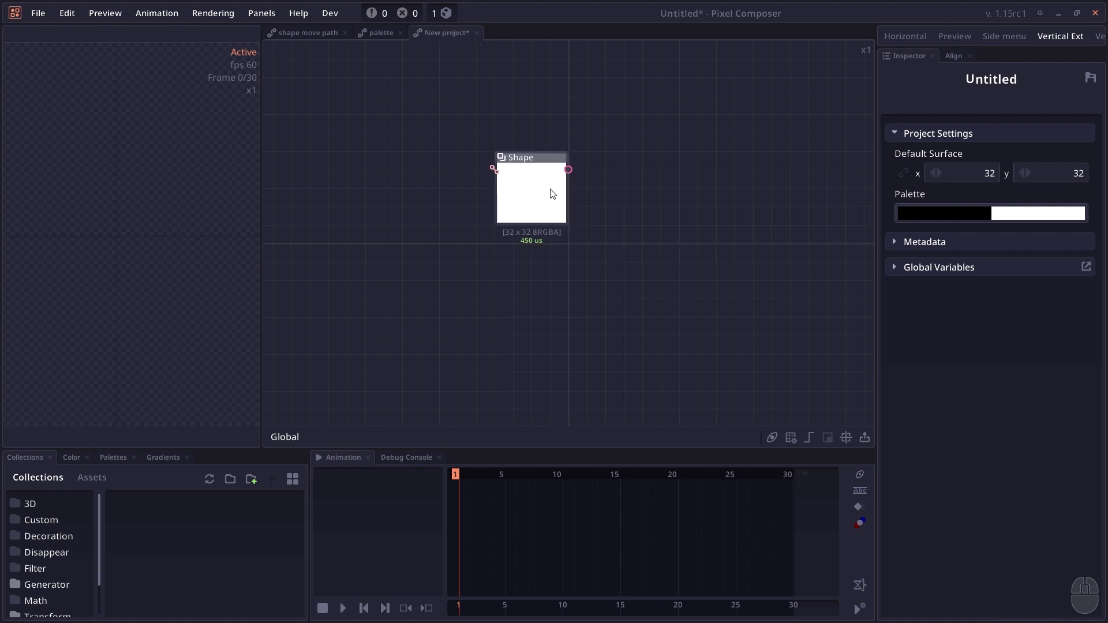
Shrink the Shape node's rectangle in the preview to a width value of about 6.2 and height value of about 6.3
click(530, 205)
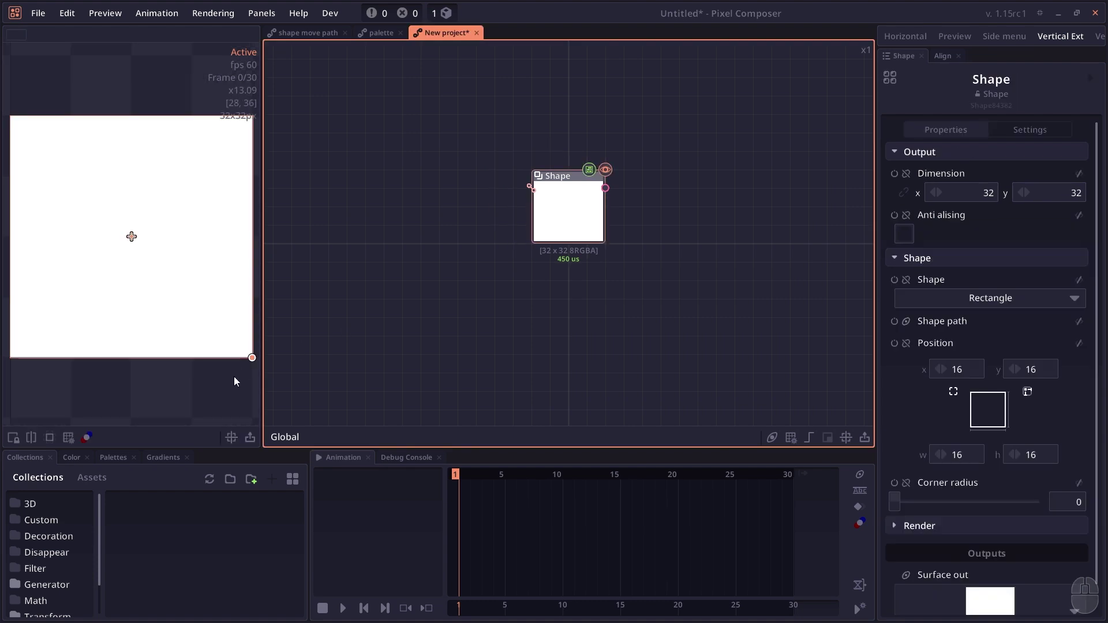
mouse_move(176, 300)
mouse_down()
mouse_move(168, 281)
mouse_move(178, 284)
mouse_up()
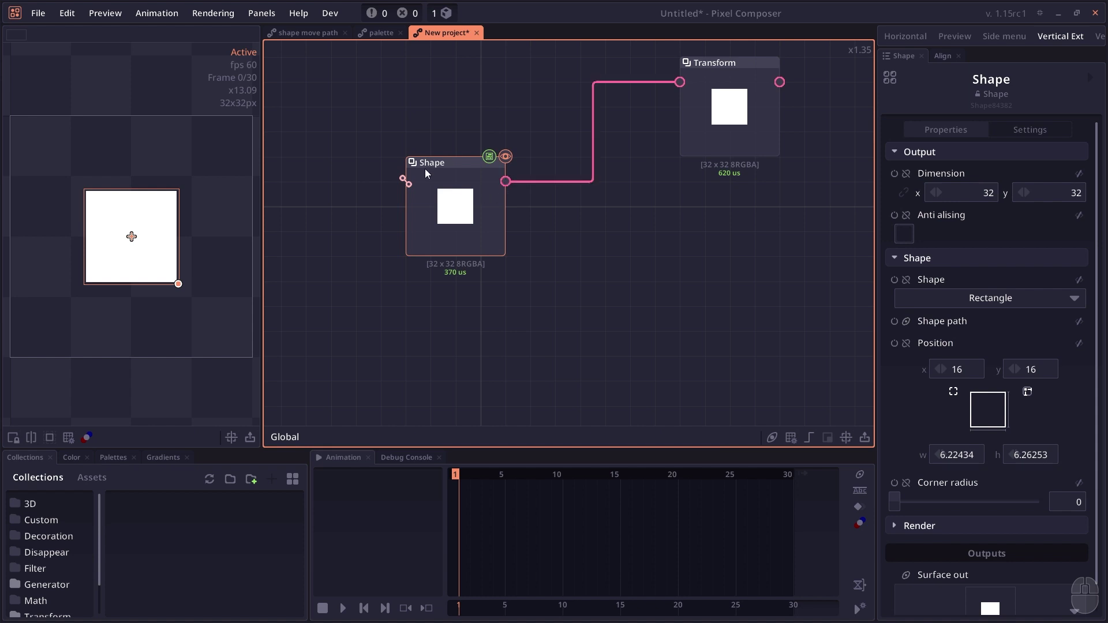
Rearrange the connected nodes so Transform sits higher than Shape, and select the Transform node
drag(732, 144, 690, 251)
drag(689, 203, 686, 132)
drag(426, 324, 388, 331)
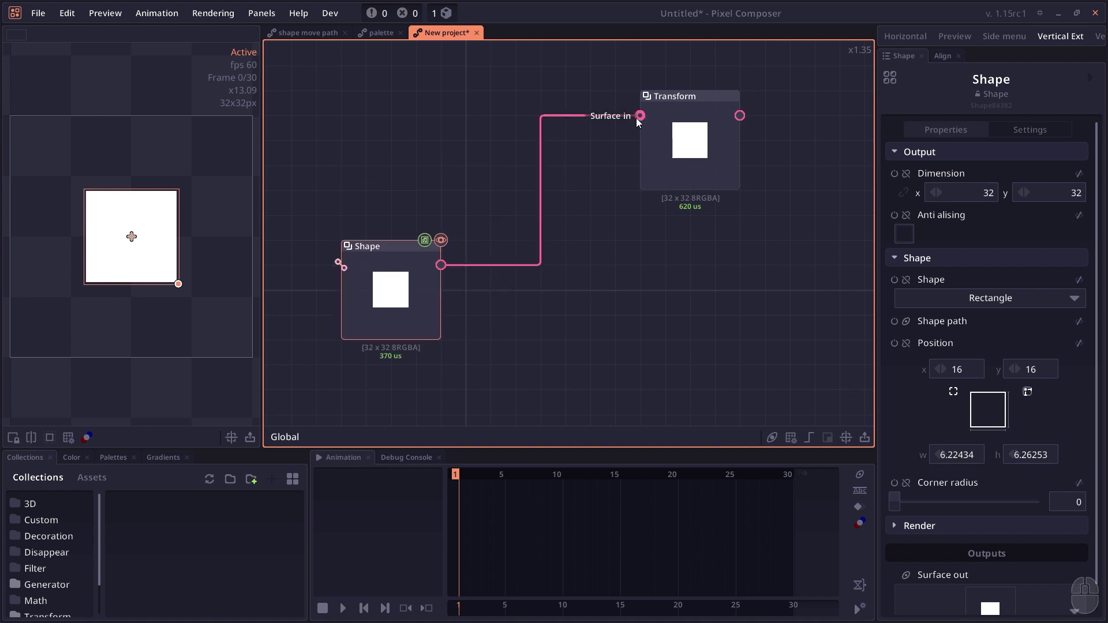
click(709, 137)
drag(709, 138, 678, 178)
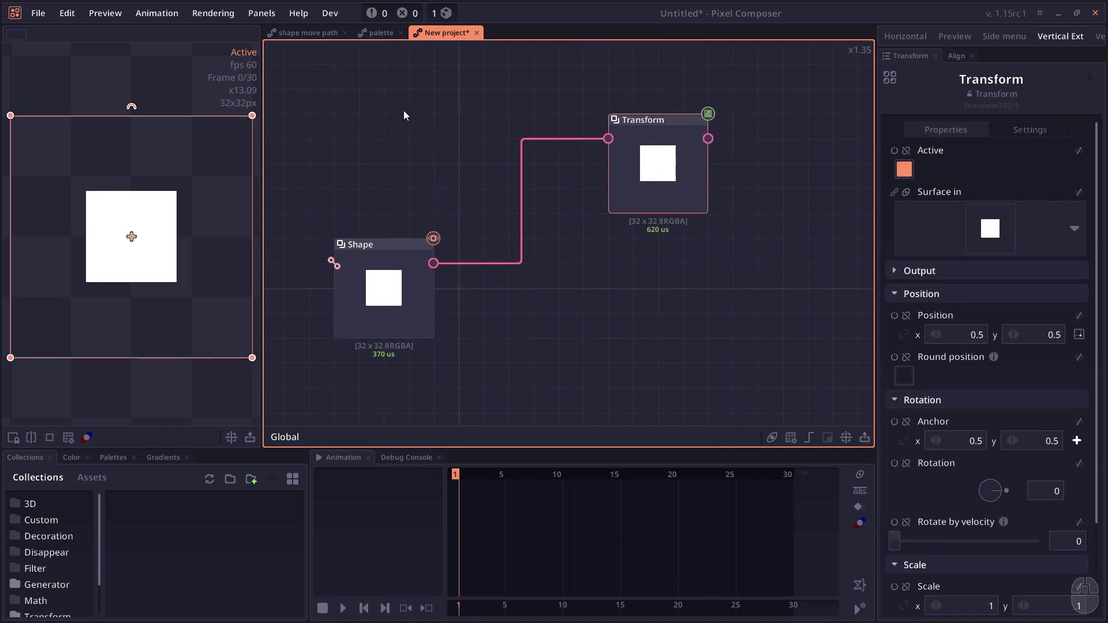
Look over the graph of the palette project and return to the new project
click(381, 34)
mouse_move(620, 218)
mouse_down()
mouse_move(701, 229)
mouse_move(628, 223)
mouse_up()
scroll(701, 230, down, 2)
scroll(628, 223, up, 1)
click(446, 32)
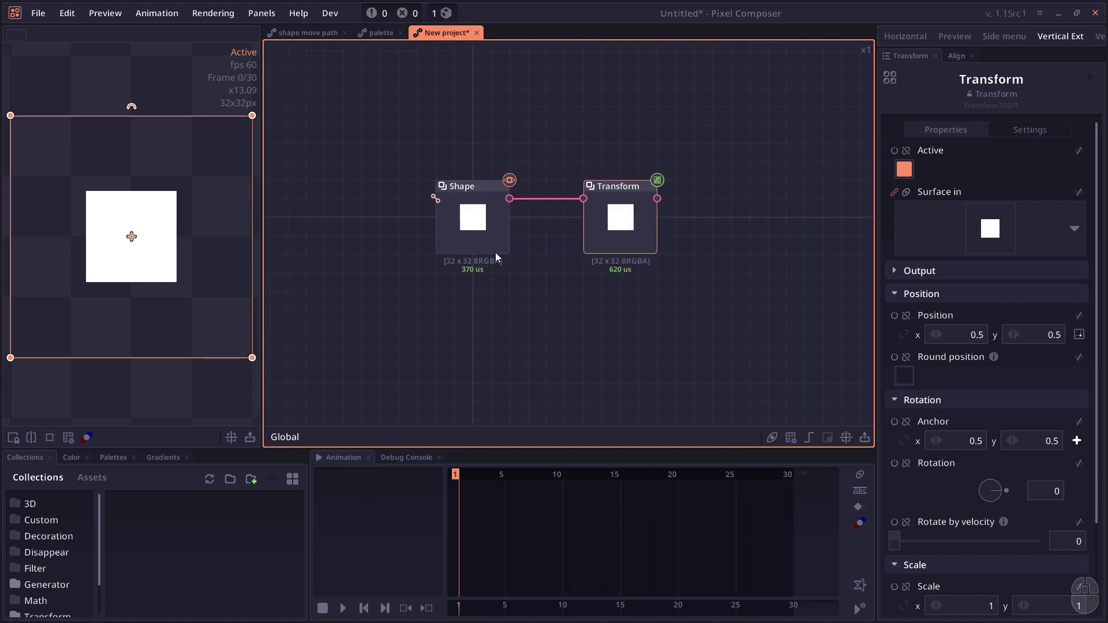
Select the Shape and Transform nodes alternately to compare their properties with what the preview displays
click(494, 250)
click(595, 236)
click(466, 251)
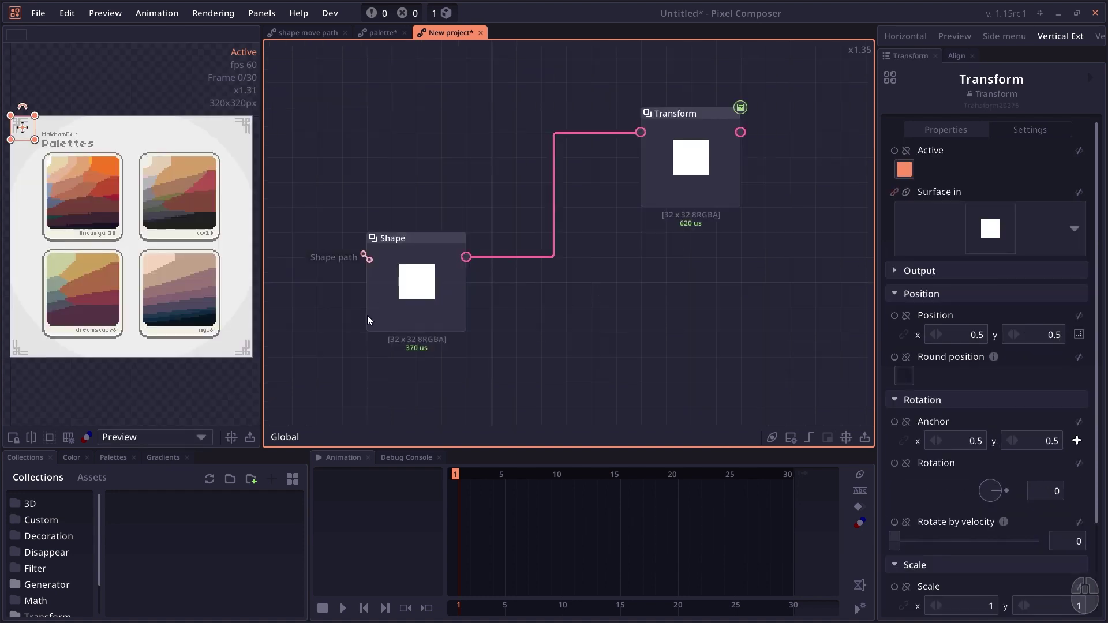
click(146, 252)
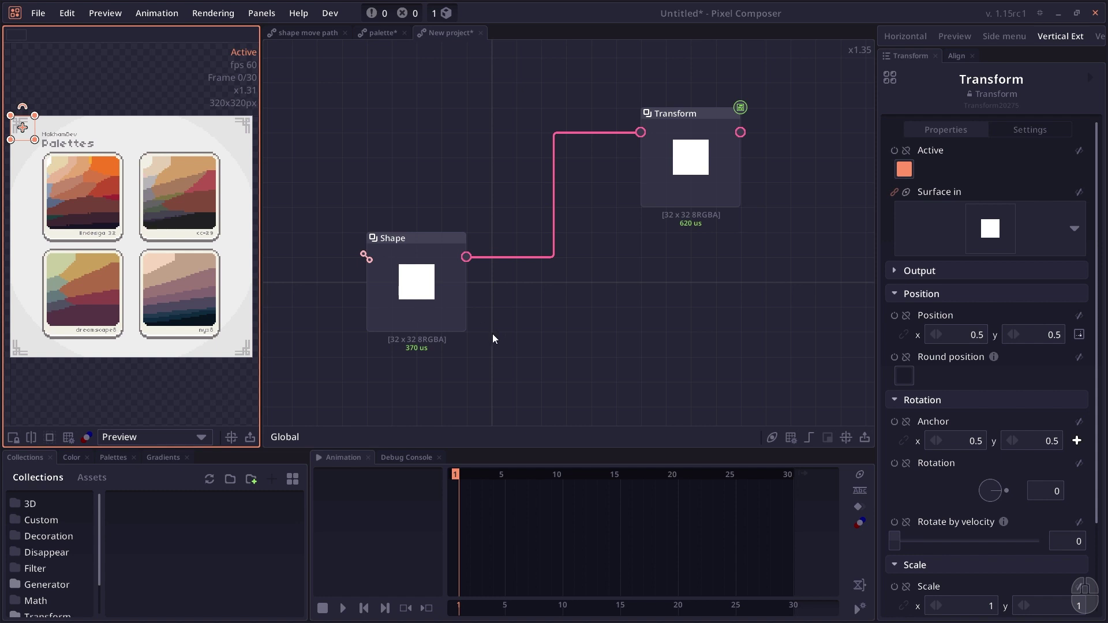
click(421, 297)
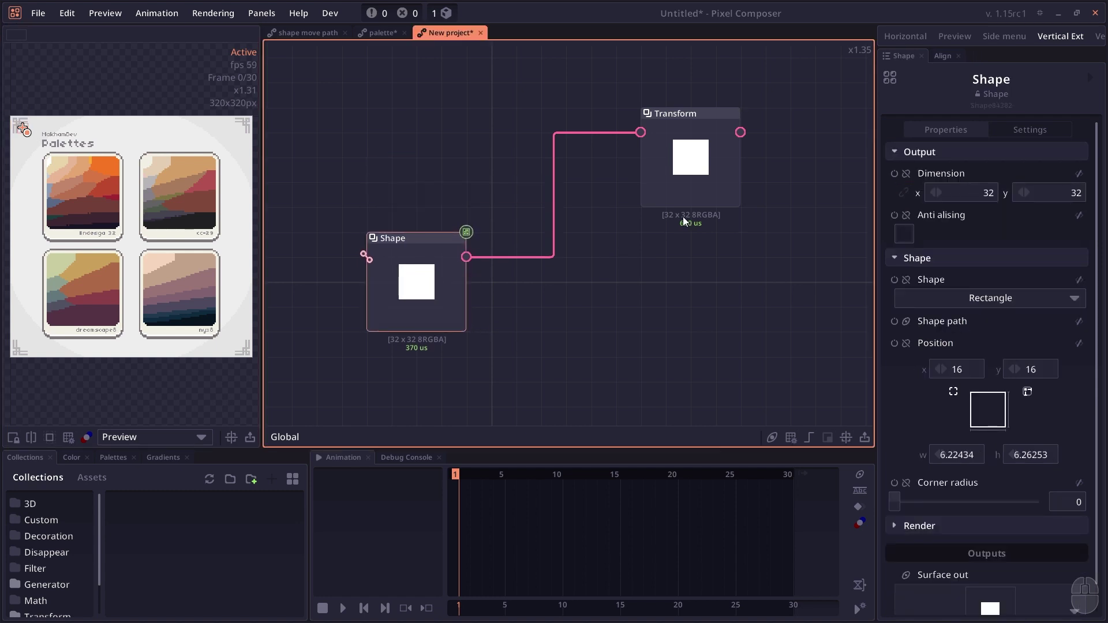
click(469, 300)
click(443, 299)
click(658, 177)
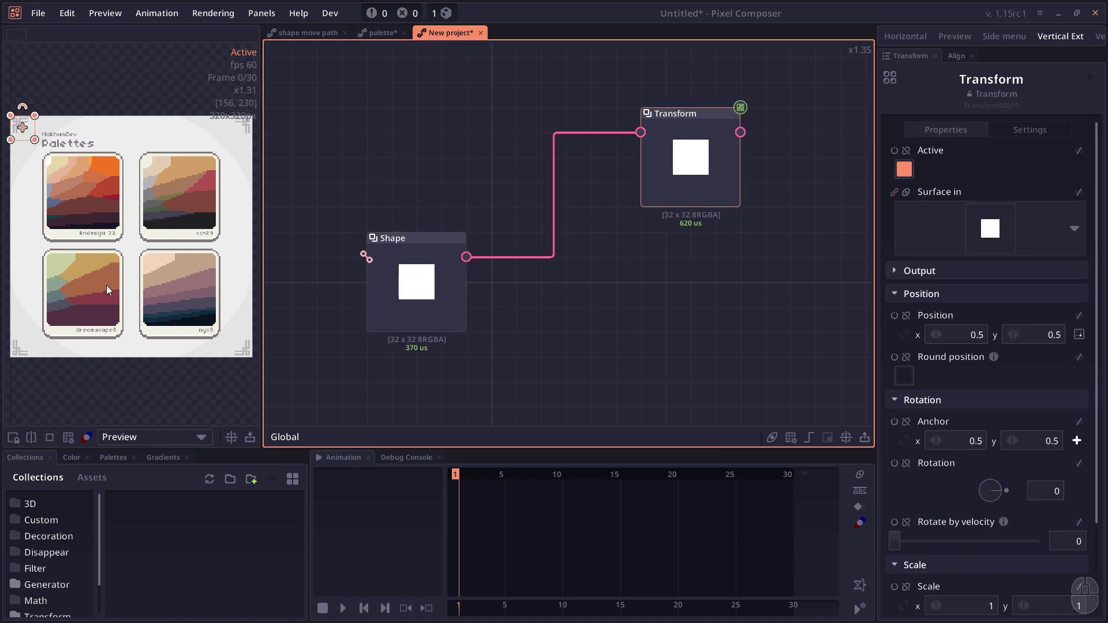
click(410, 272)
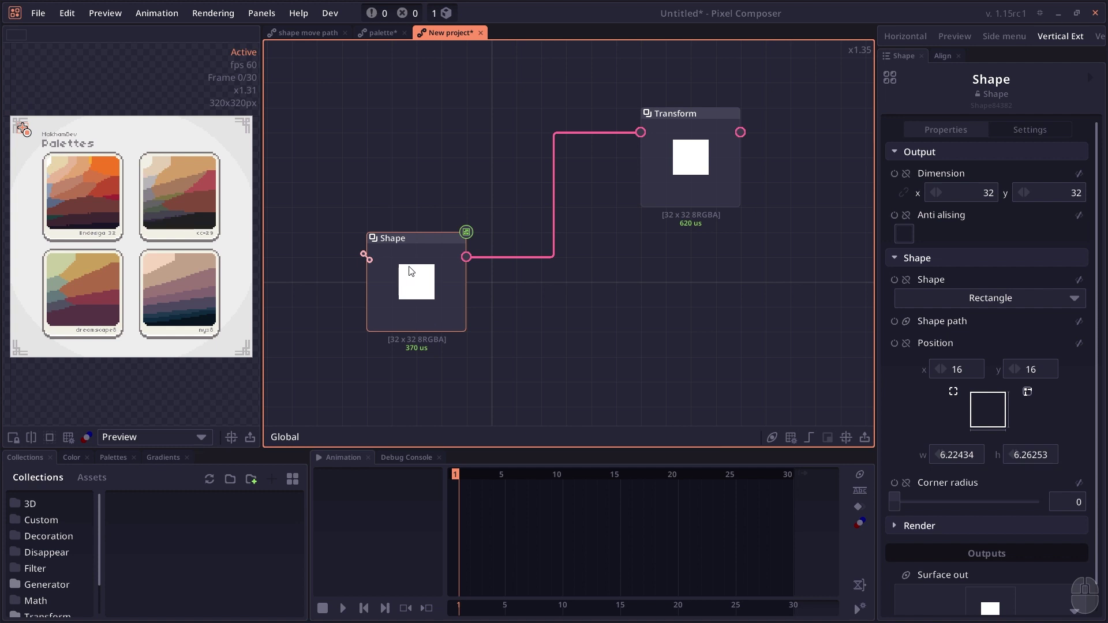
Show the Shape node's output in the preview, and switch the preview to the Transform node's output
double_click(409, 268)
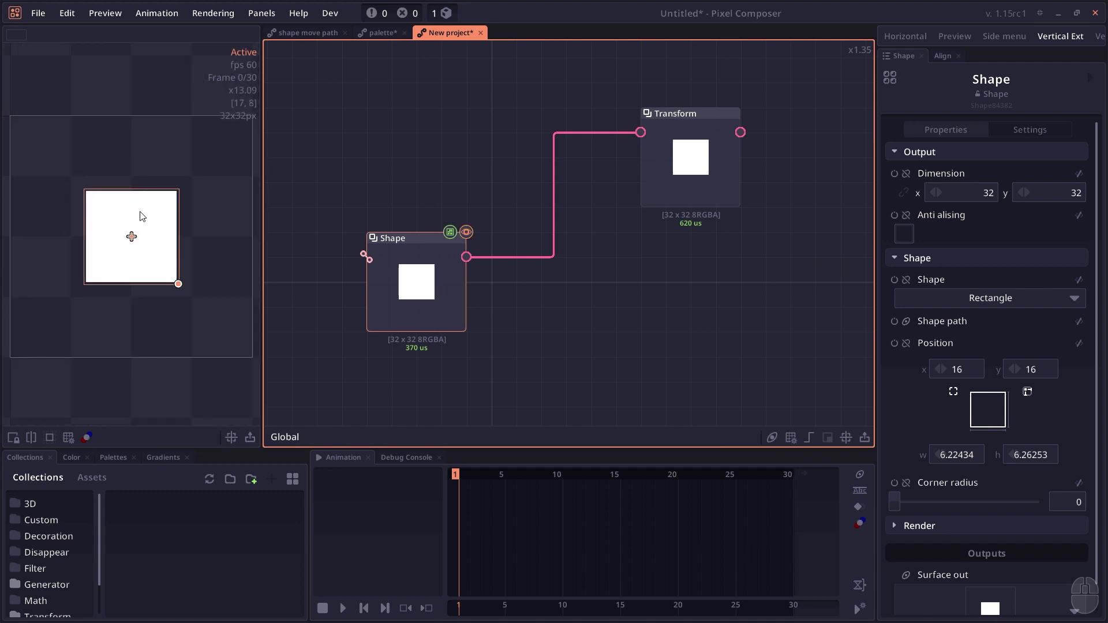
click(695, 163)
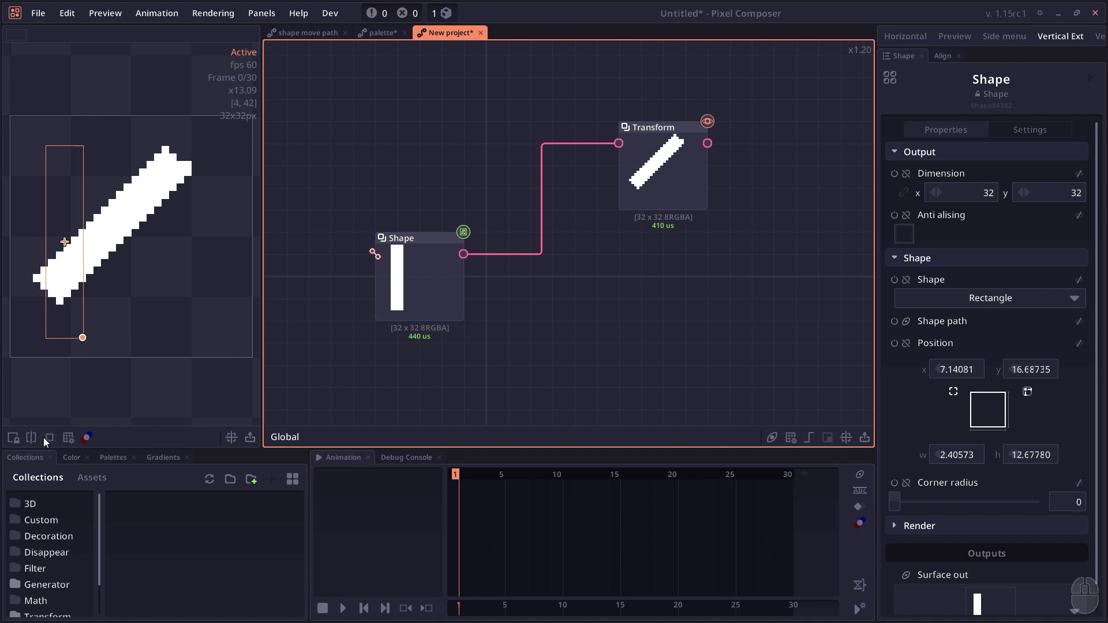
Tile the preview in both directions, inspect the repeated pattern and turn tiling off
click(38, 426)
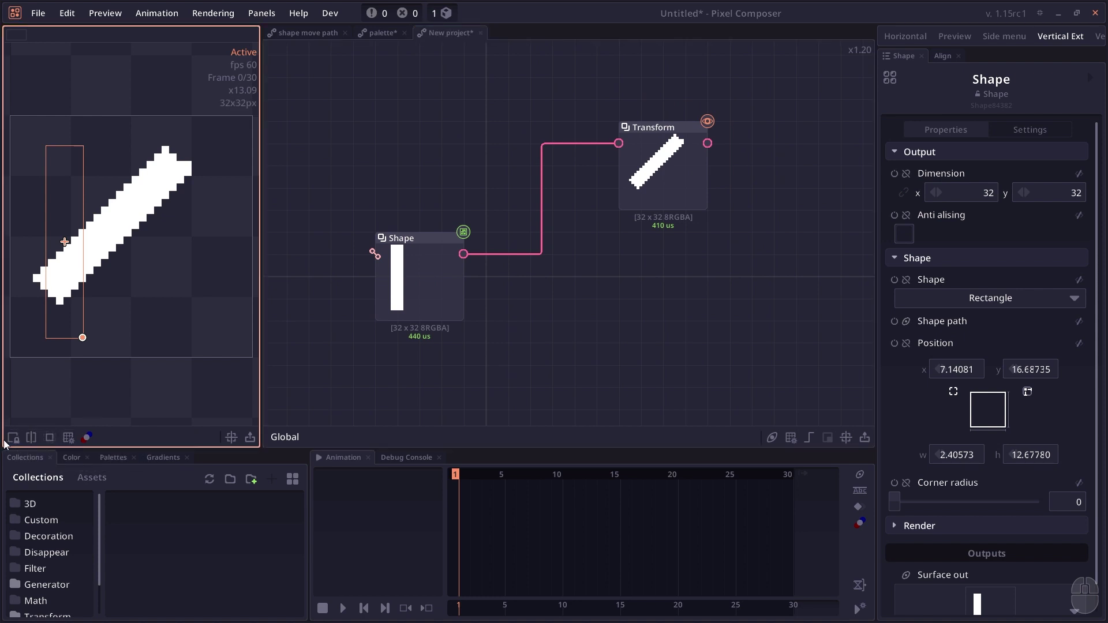
click(68, 437)
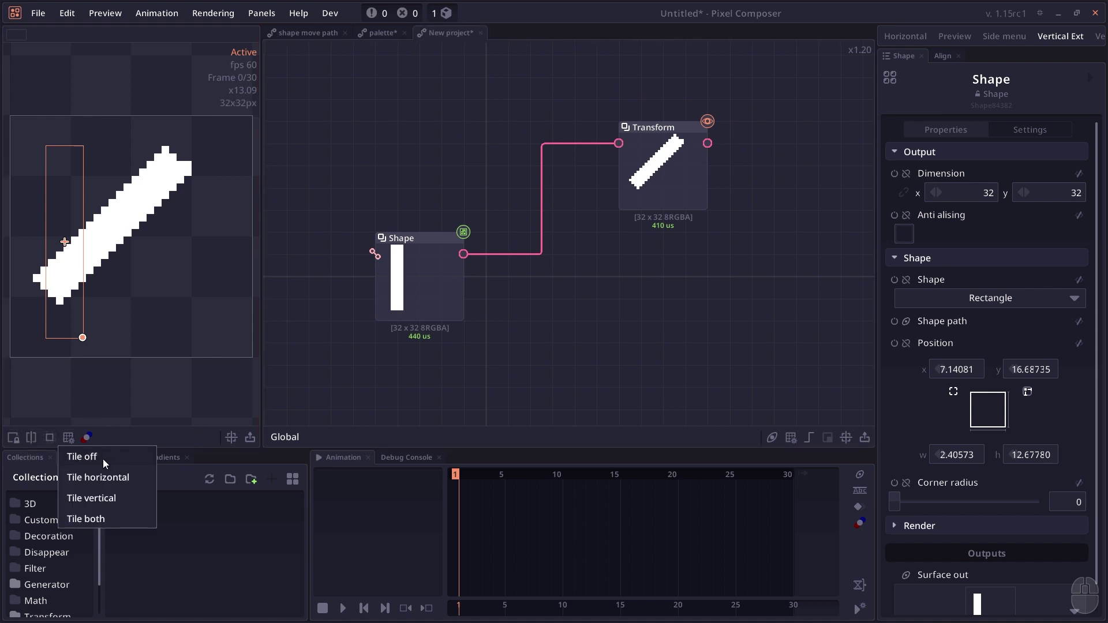
click(105, 522)
scroll(95, 337, down, 5)
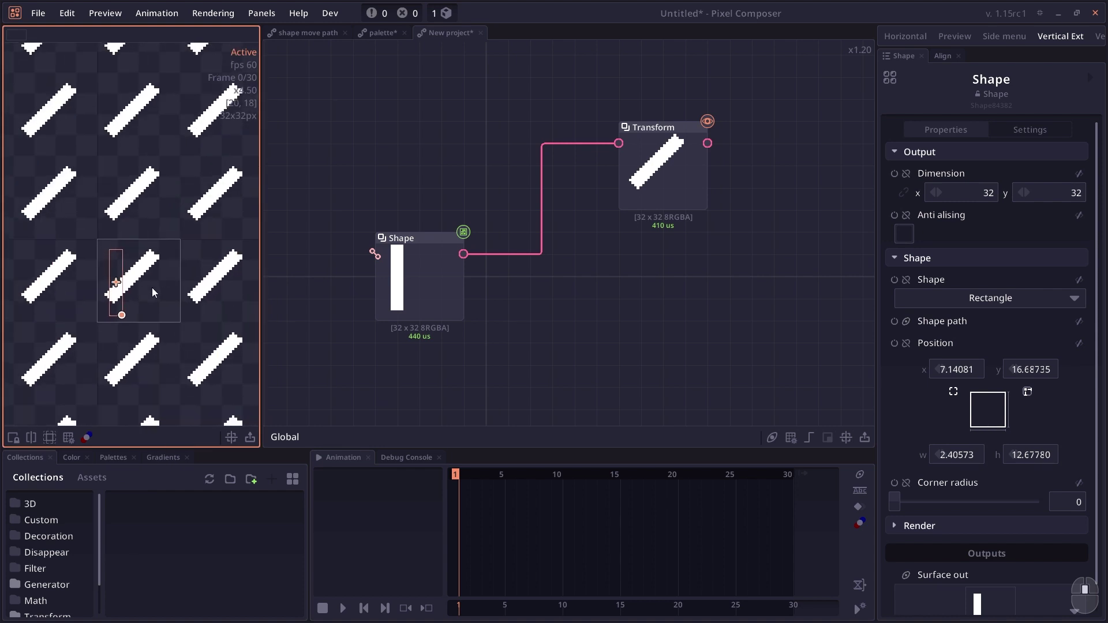
scroll(93, 348, up, 1)
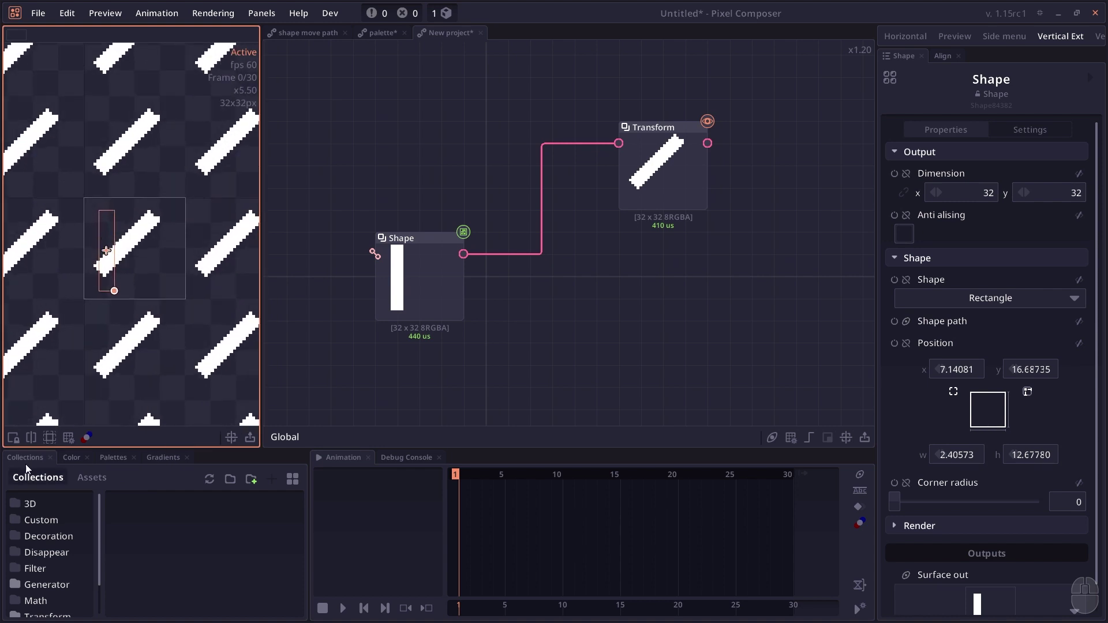
click(68, 437)
click(92, 458)
Toggle the preview grid on and off in the grid settings, and close the settings
click(49, 437)
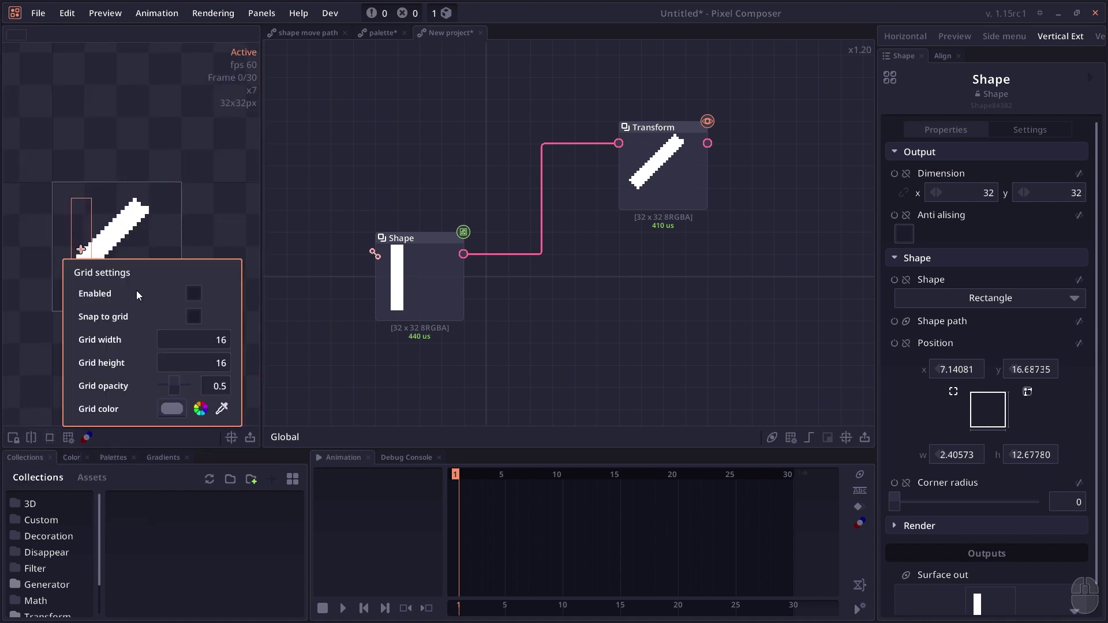
click(195, 298)
drag(180, 267, 166, 357)
click(179, 383)
key(Escape)
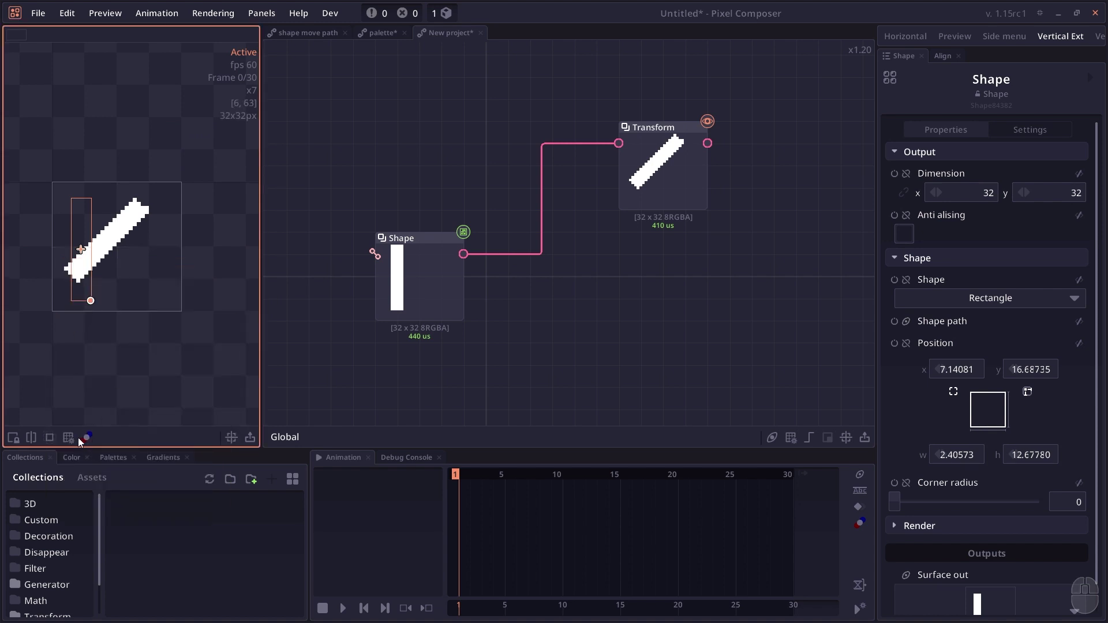
Enable onion skin for the shape move path project's preview and scrub the animation to frame 5
click(83, 439)
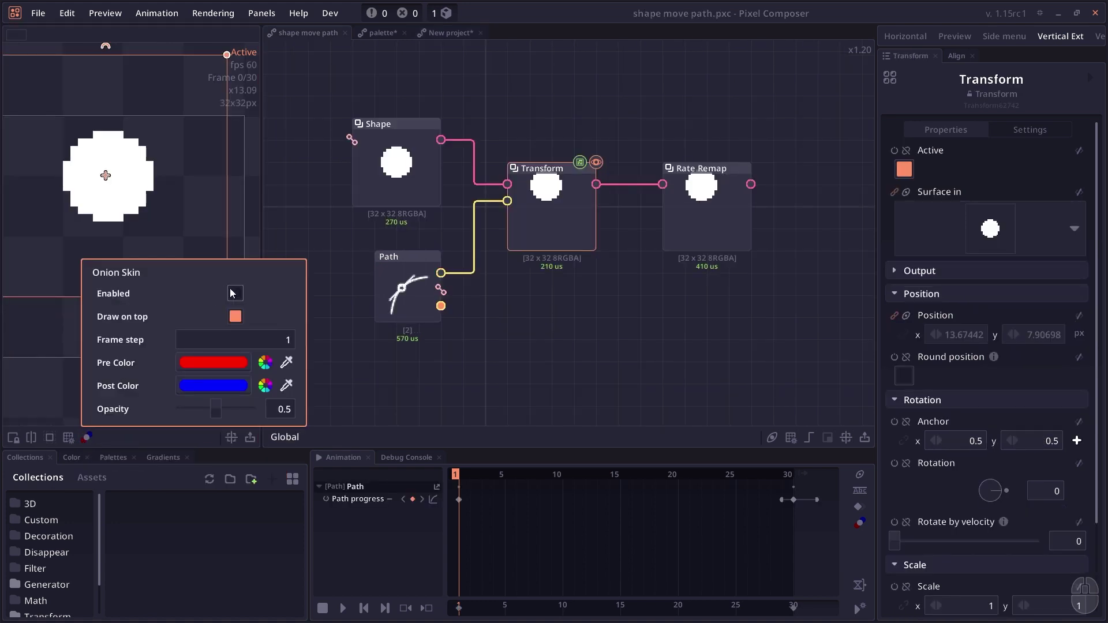
click(232, 294)
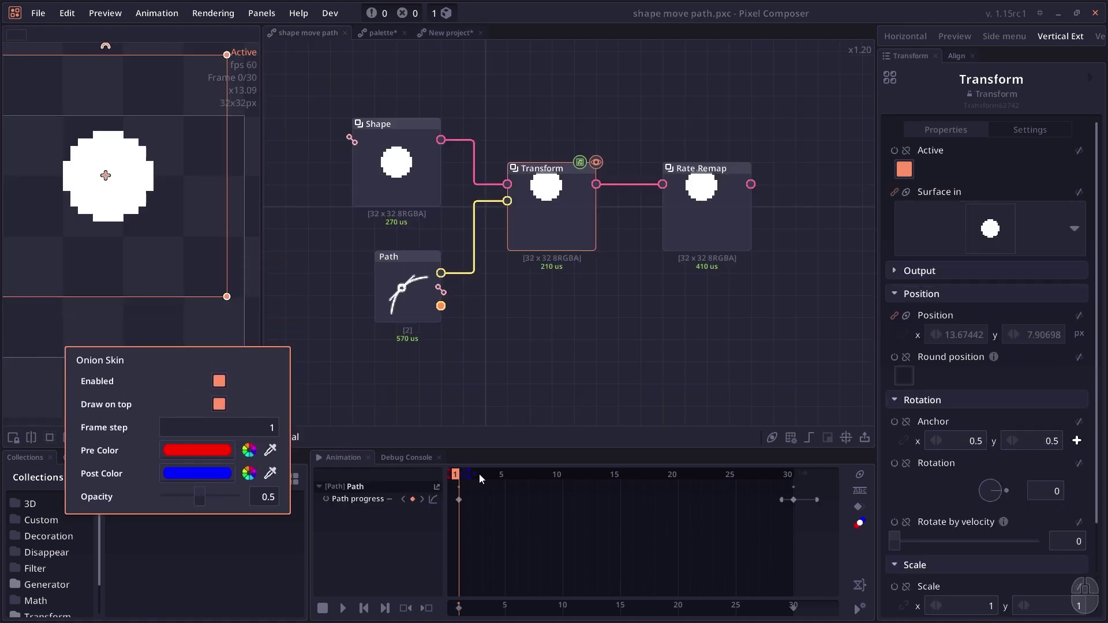
drag(466, 478, 501, 474)
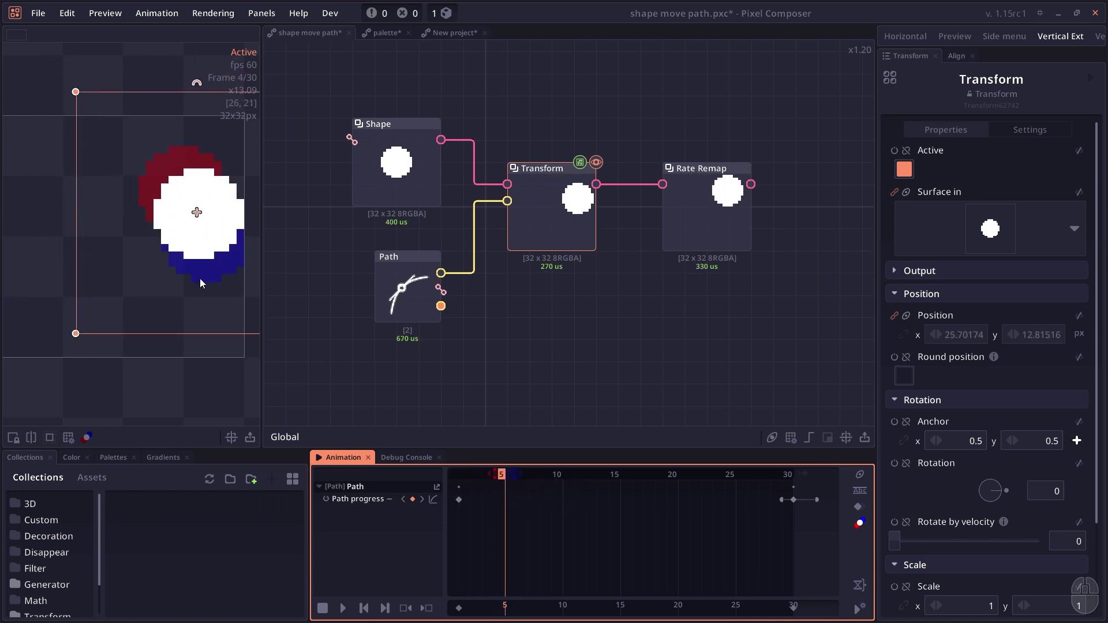
Change the onion skin's pre color to yellow-green D8FF00 and its post color to magenta
click(86, 438)
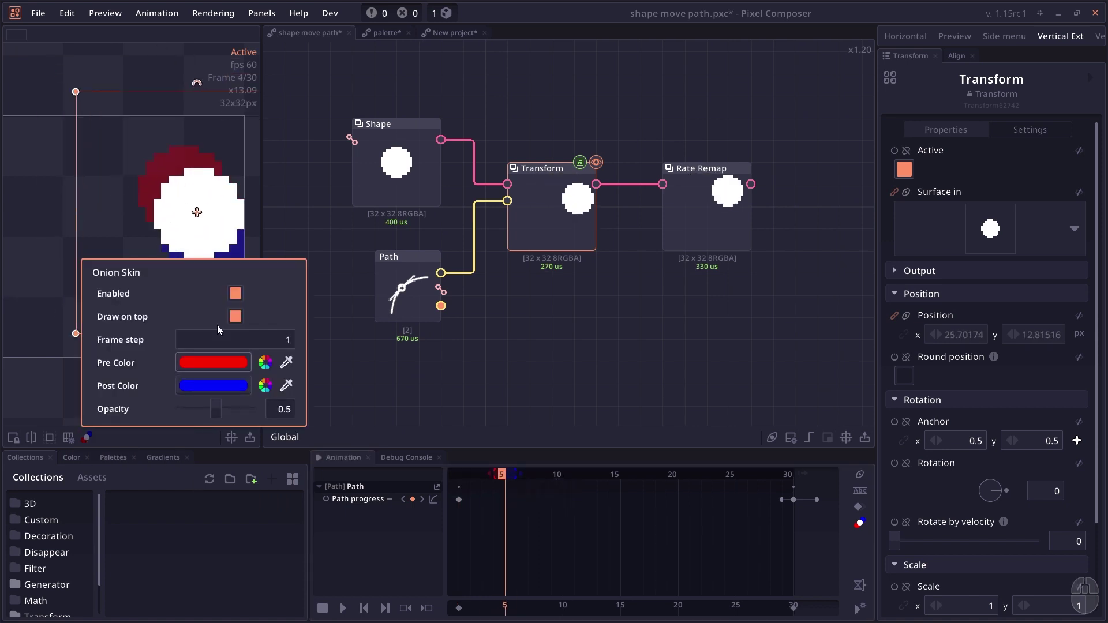
click(217, 368)
click(650, 260)
click(767, 405)
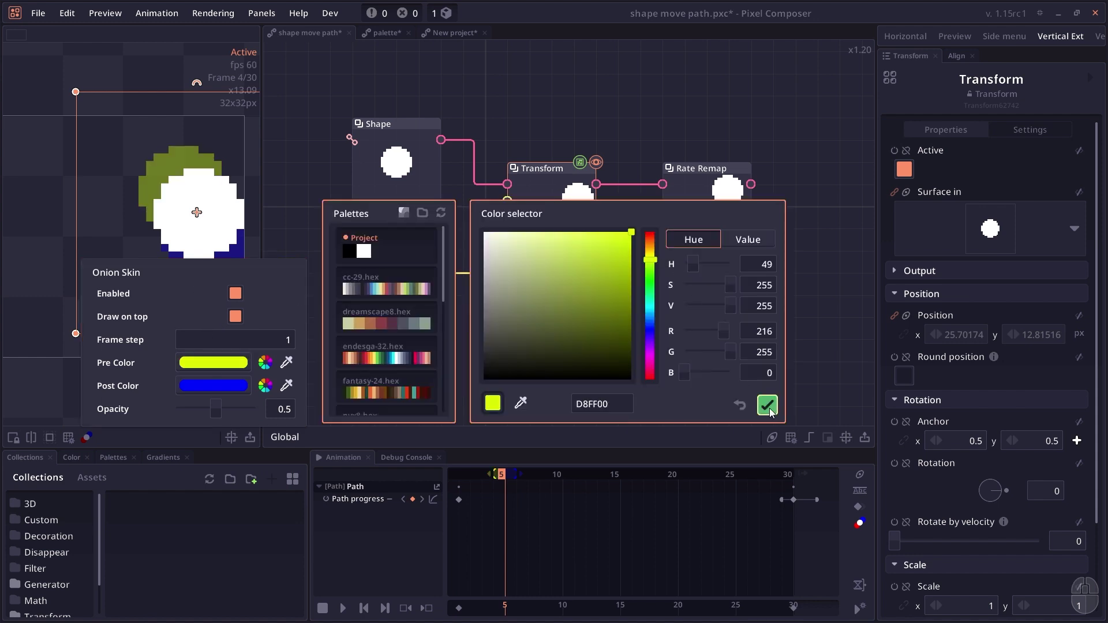
click(214, 386)
click(651, 357)
click(766, 405)
Raise the onion skin opacity to 0.75 and close the onion skin settings
drag(177, 283, 157, 394)
drag(201, 517, 218, 523)
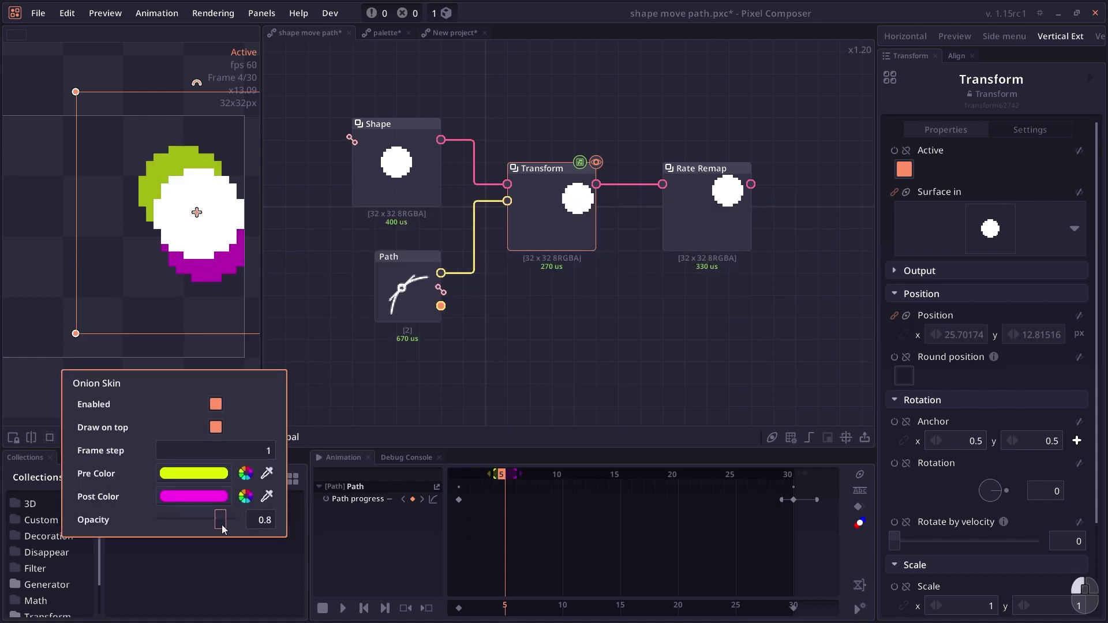
click(554, 517)
Extend the onion skin range on the timeline to several frames before and after the playhead, with the animation at frame 7
drag(487, 475, 456, 475)
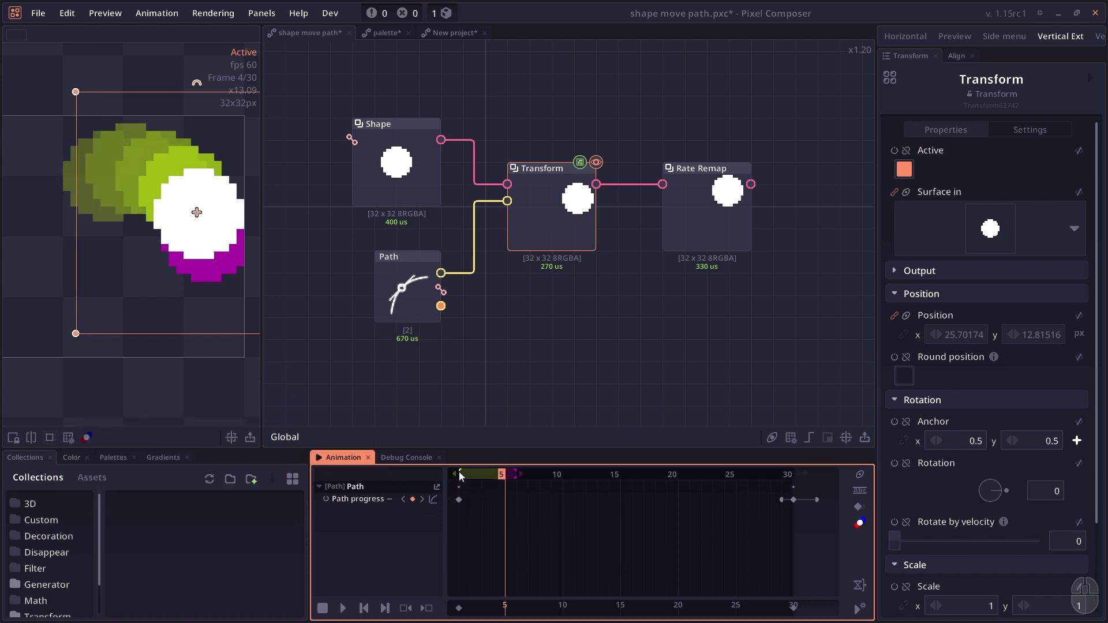
click(526, 475)
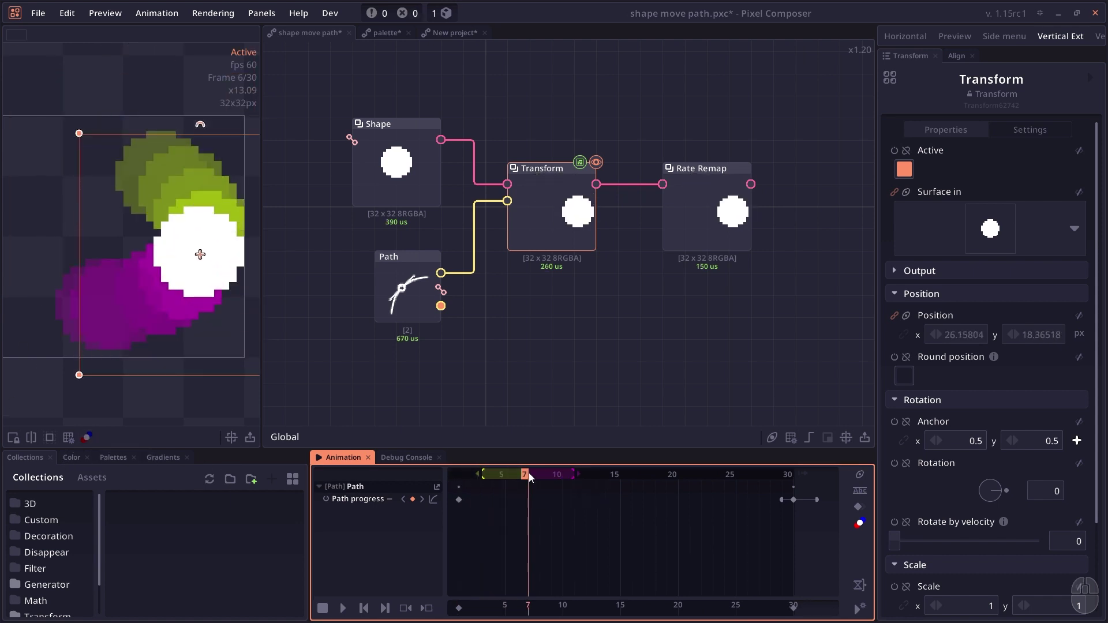
mouse_move(575, 474)
mouse_down()
mouse_move(719, 476)
mouse_move(594, 483)
mouse_up()
mouse_move(527, 475)
mouse_down()
mouse_move(791, 472)
mouse_move(527, 473)
mouse_up()
Play the animation with onion skin shown, pause it, and scrub the timeline around frame 17
click(343, 608)
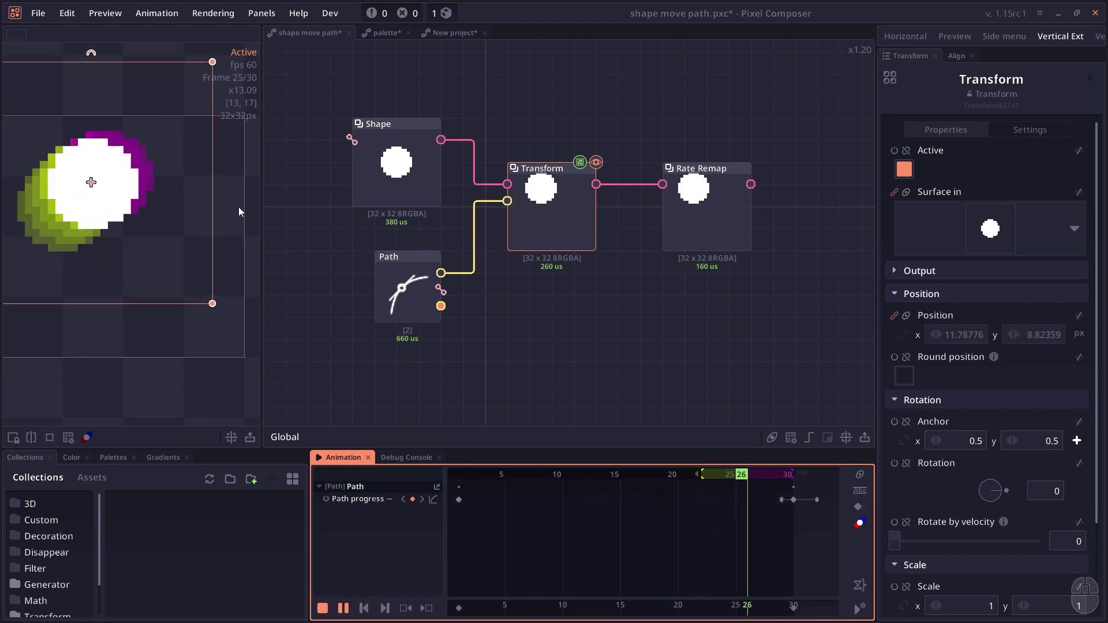
click(342, 609)
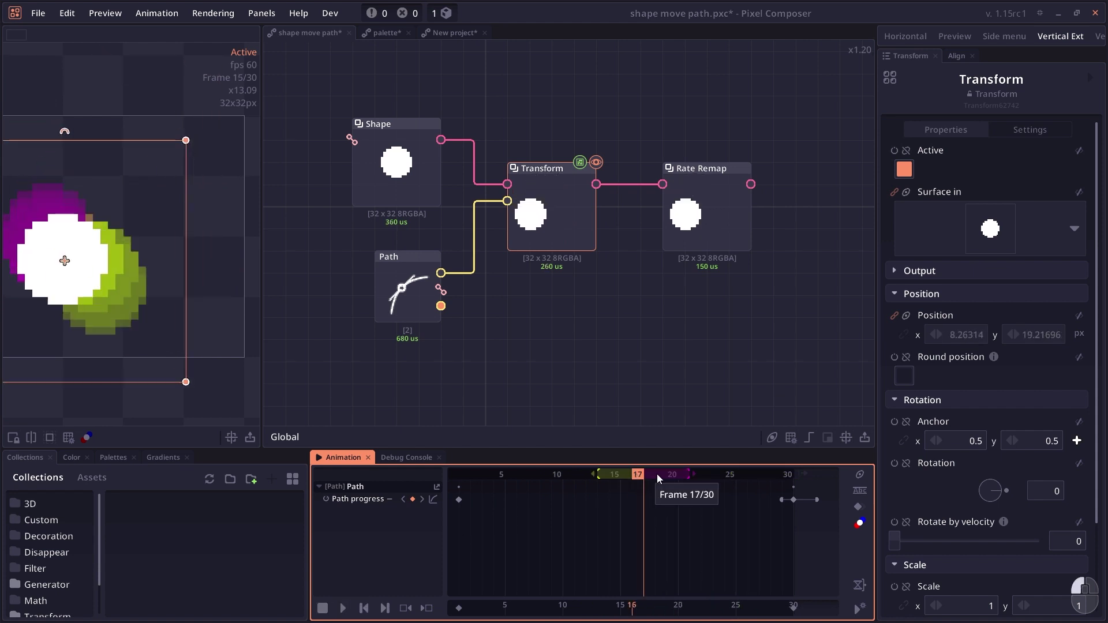
drag(663, 474, 627, 469)
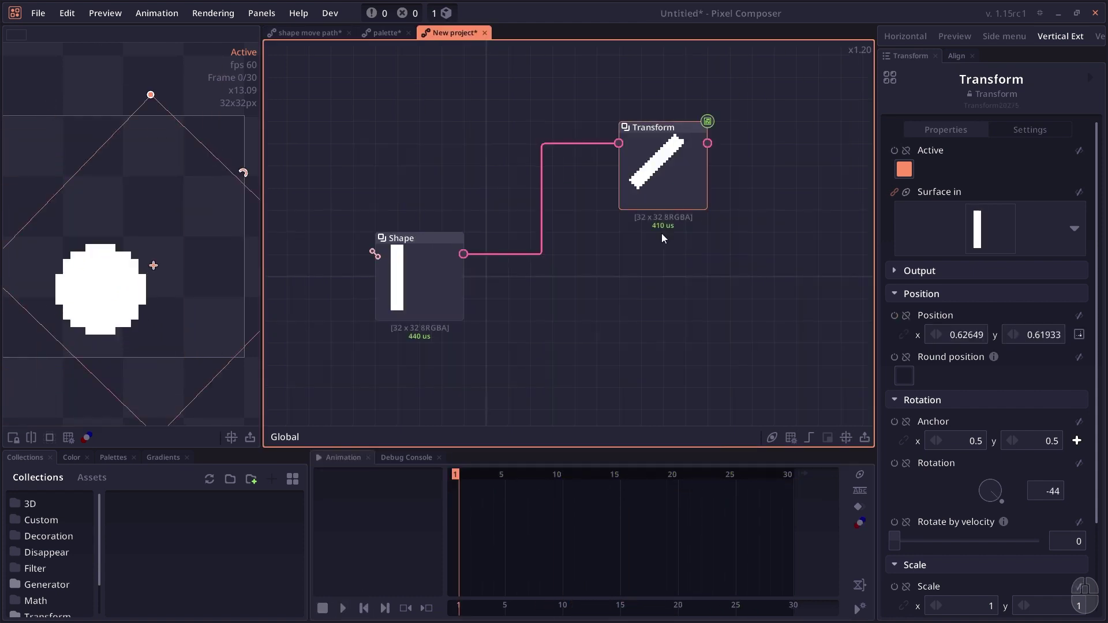
In the new project, line up the Transform node with the Shape node and show its output in the preview
drag(667, 170, 643, 281)
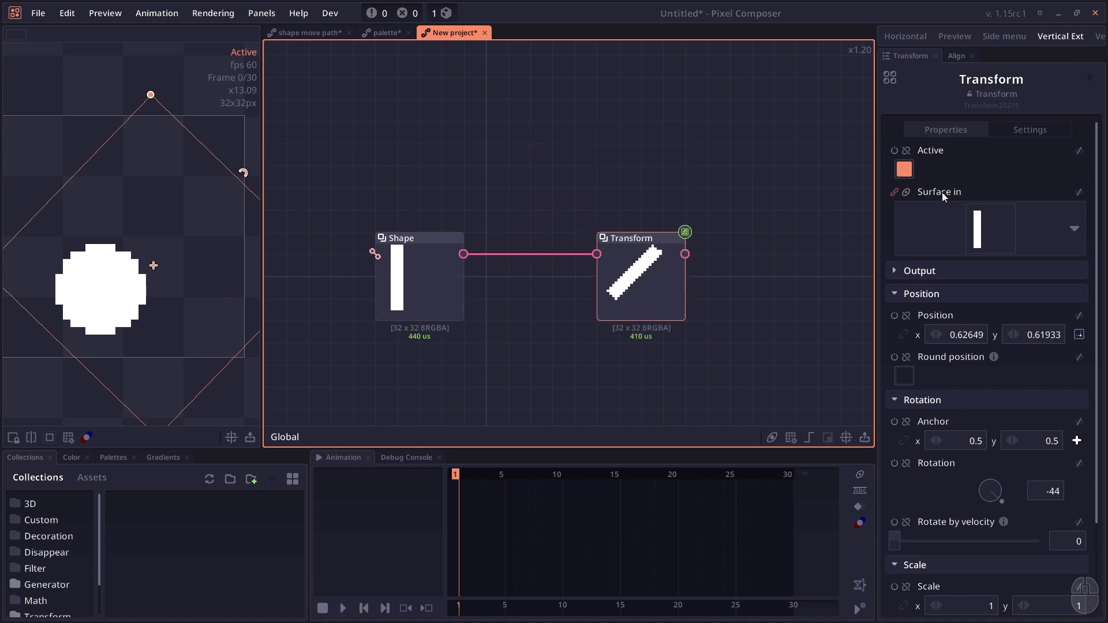
click(679, 265)
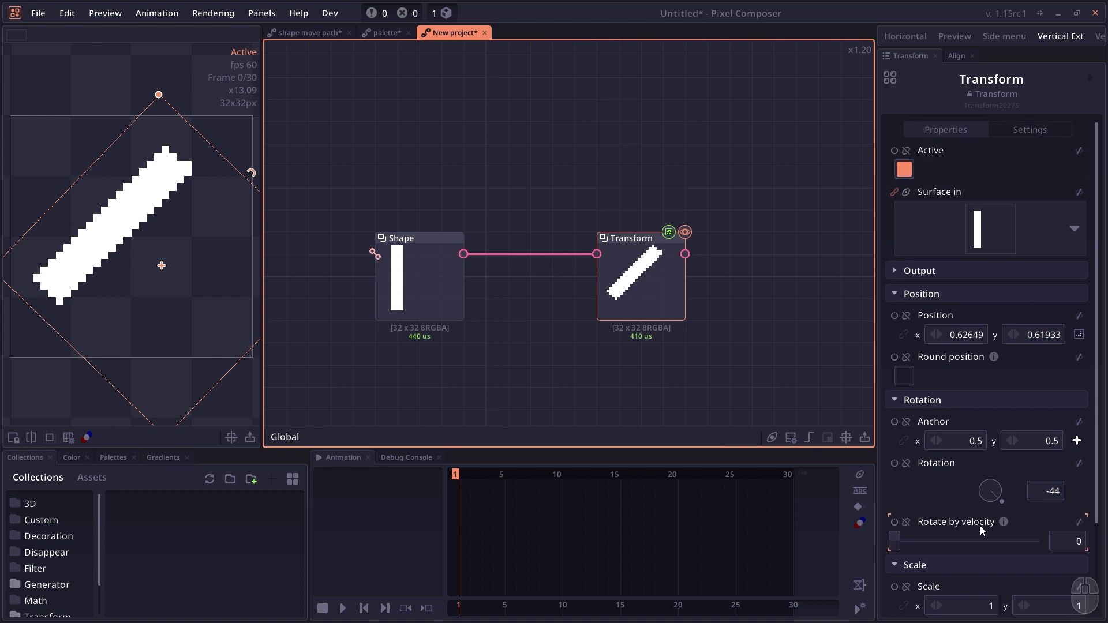
Rename the Transform node as Move
double_click(1002, 83)
text(Move)
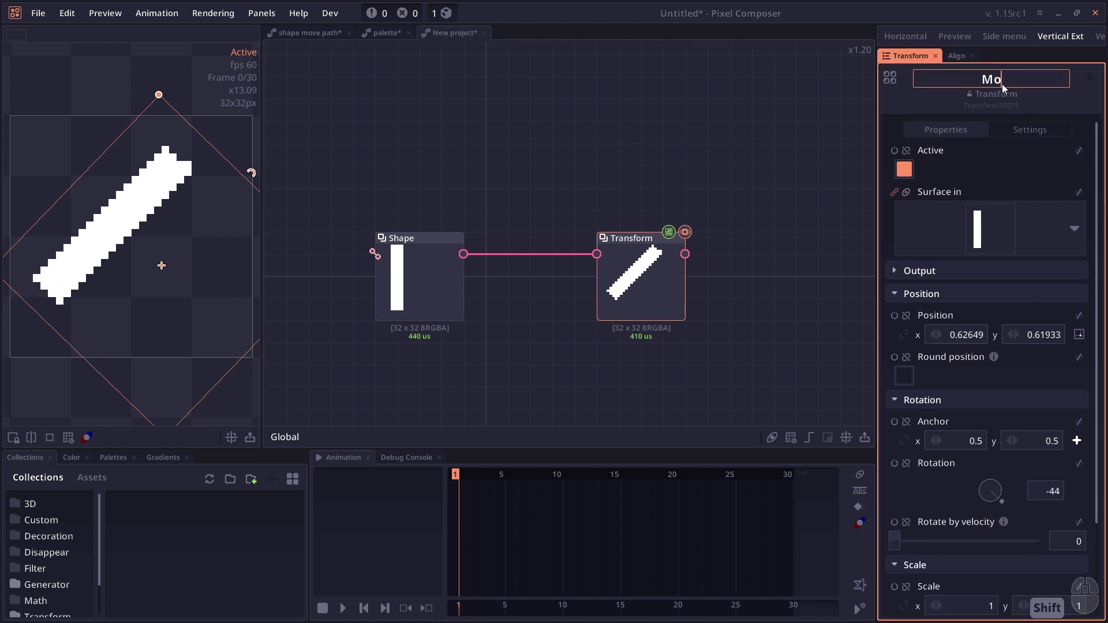
key(Return)
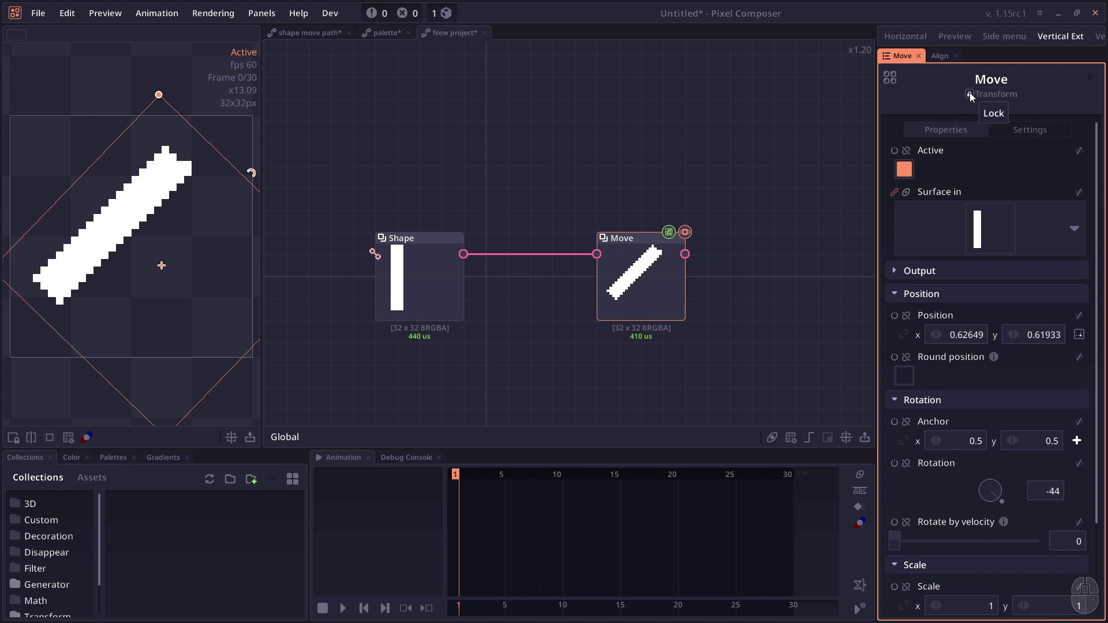
Lock the inspector on the Move node, select the Shape node, reselect Move and unlock the inspector
click(425, 276)
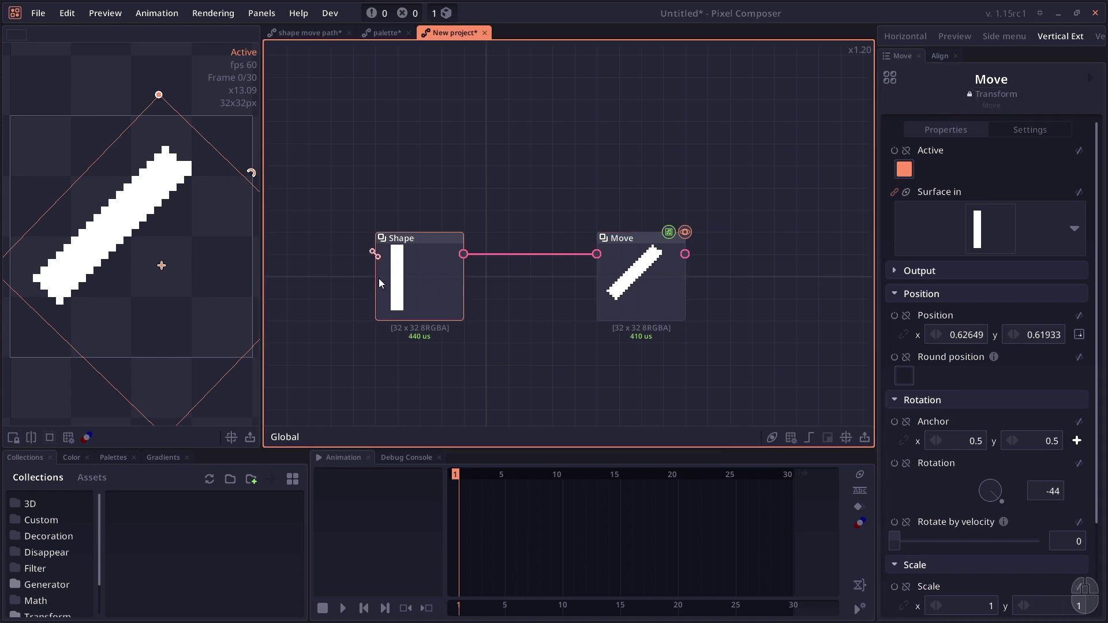
click(656, 289)
click(969, 95)
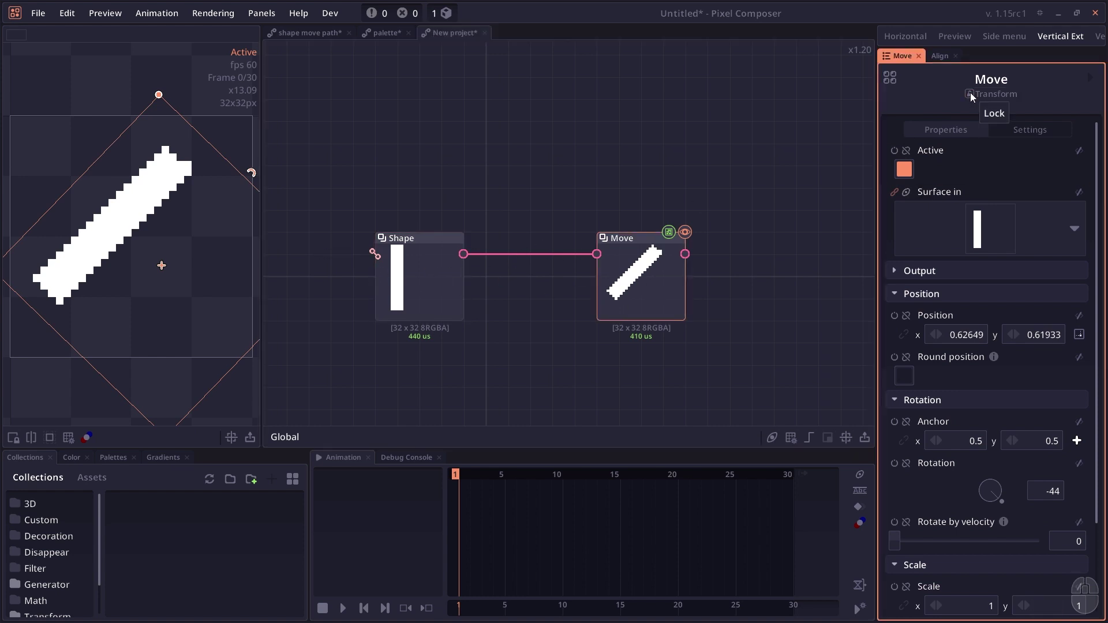
Open the Shape node in a separate new inspector window and move that window over the preview
click(411, 250)
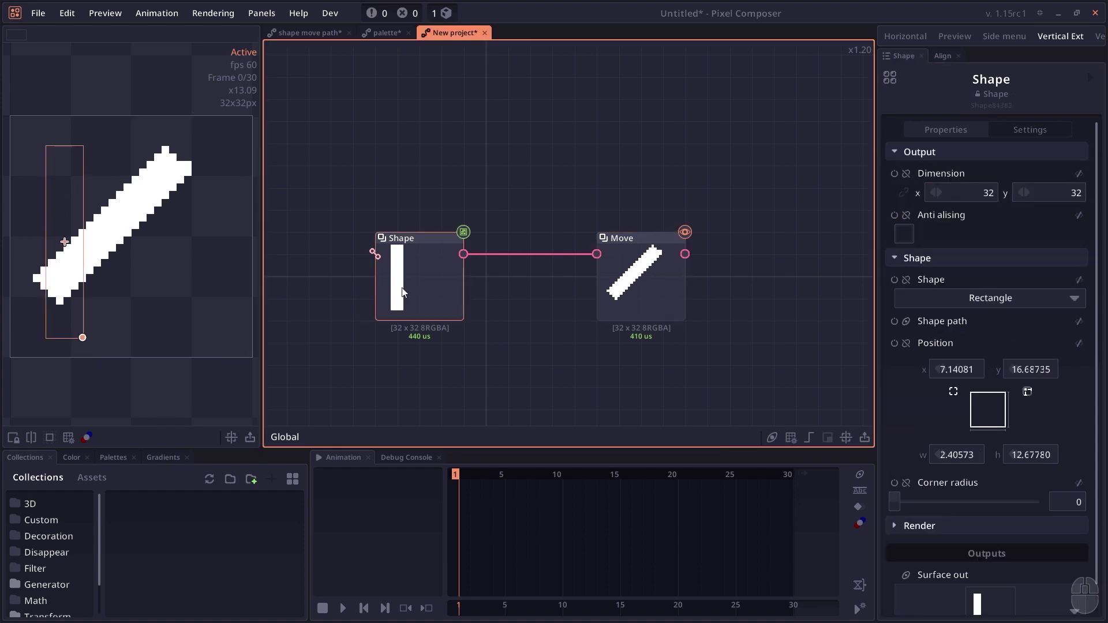
right_click(411, 249)
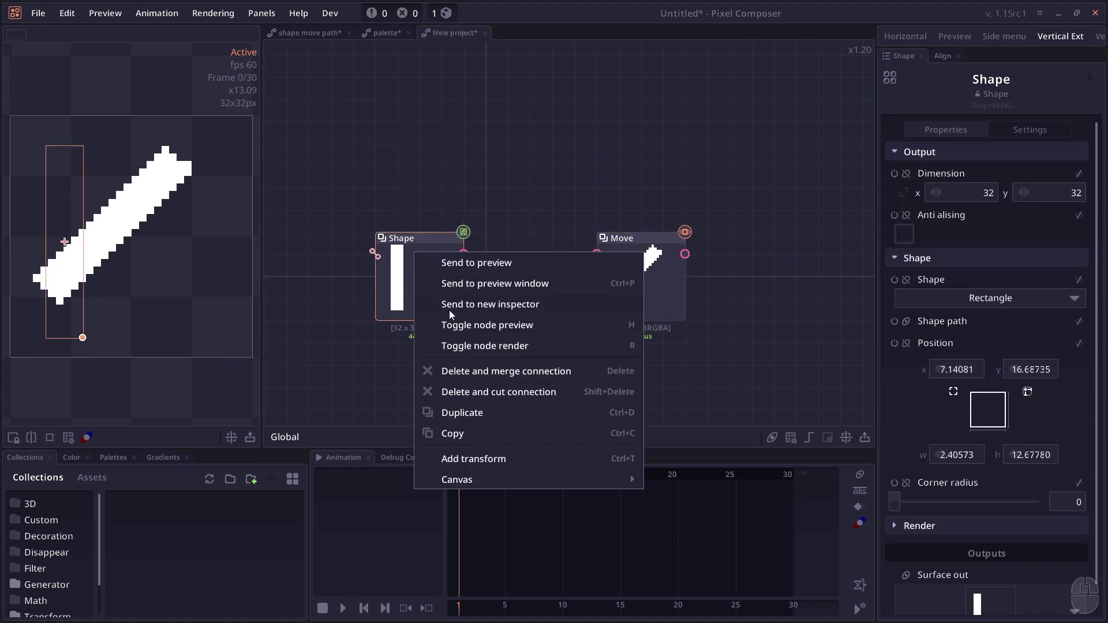
click(556, 303)
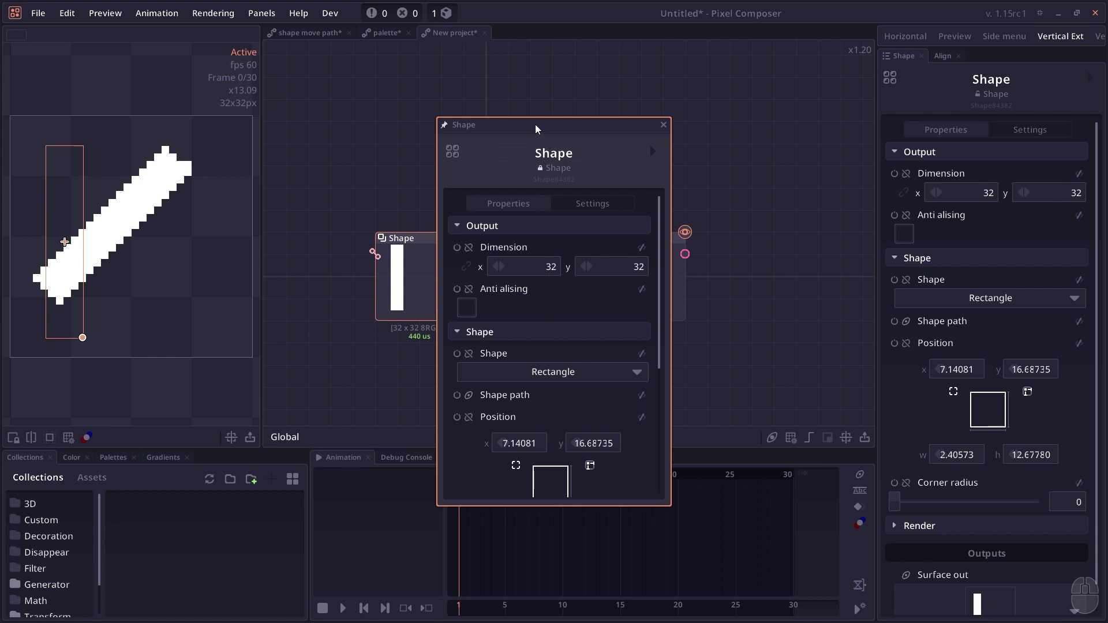
drag(510, 128, 288, 150)
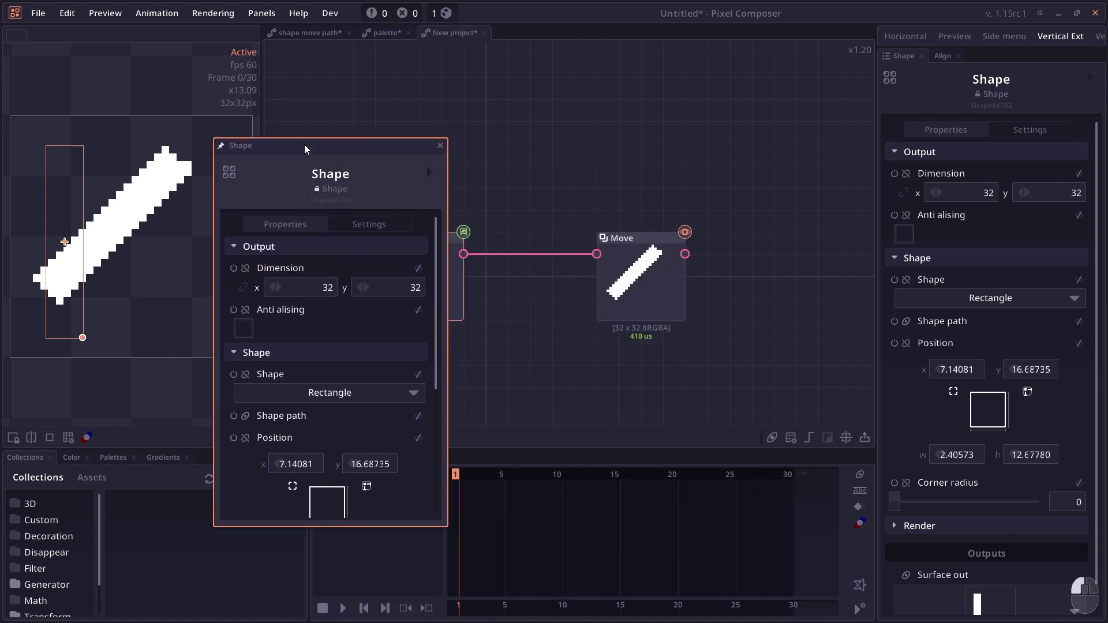
drag(304, 149, 102, 213)
Animate the Move node's Position, keyframing it at x 0.81578, y 0.77112 on frame 15
click(618, 296)
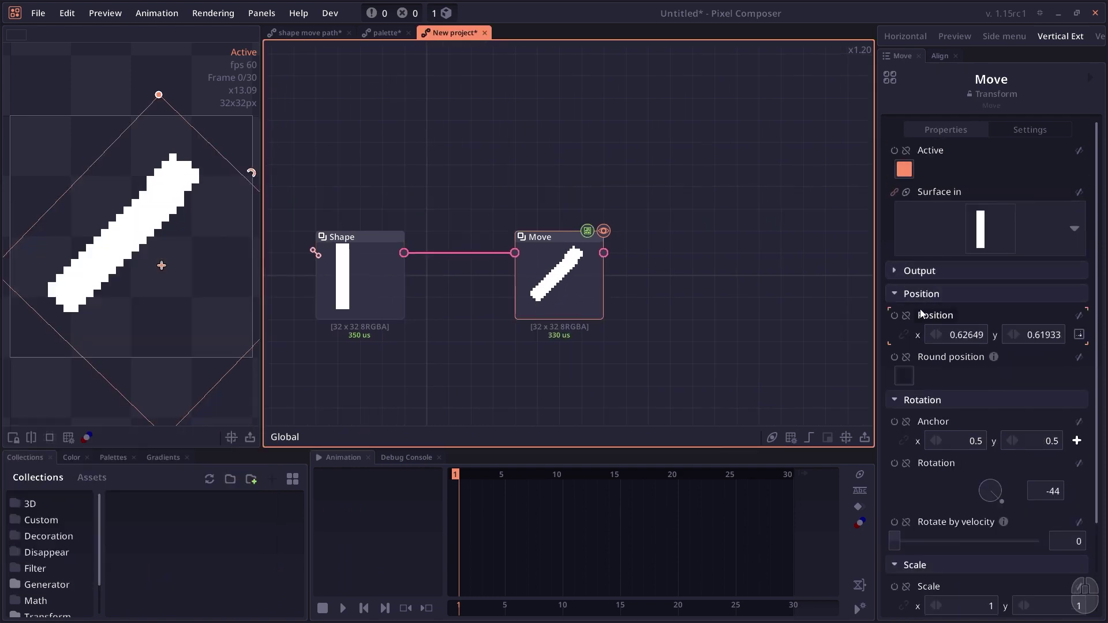
click(895, 315)
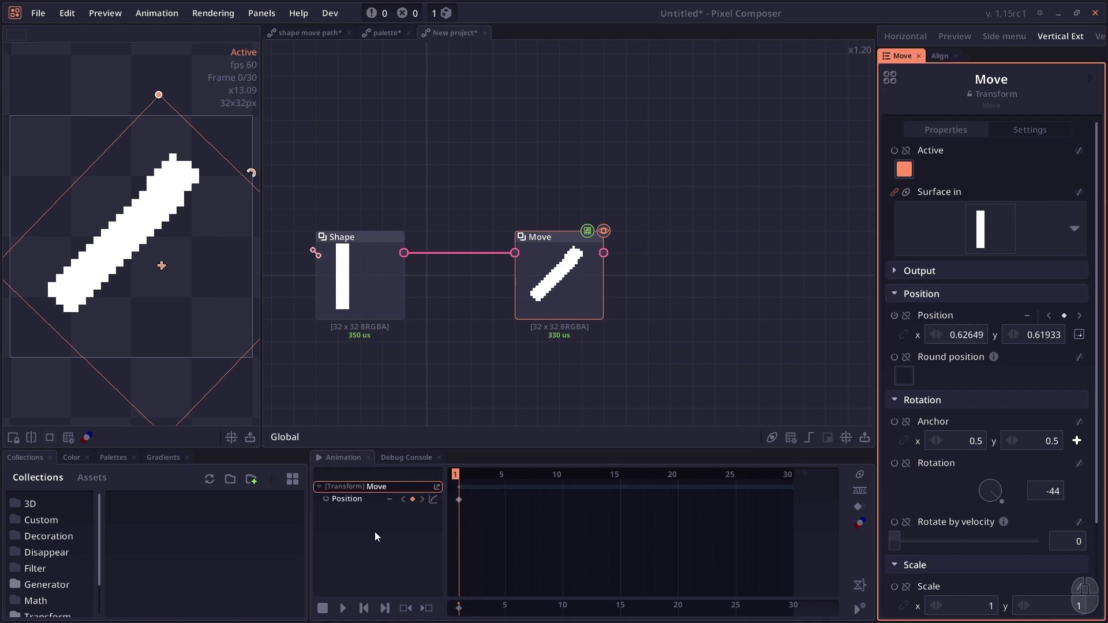
drag(508, 474, 618, 481)
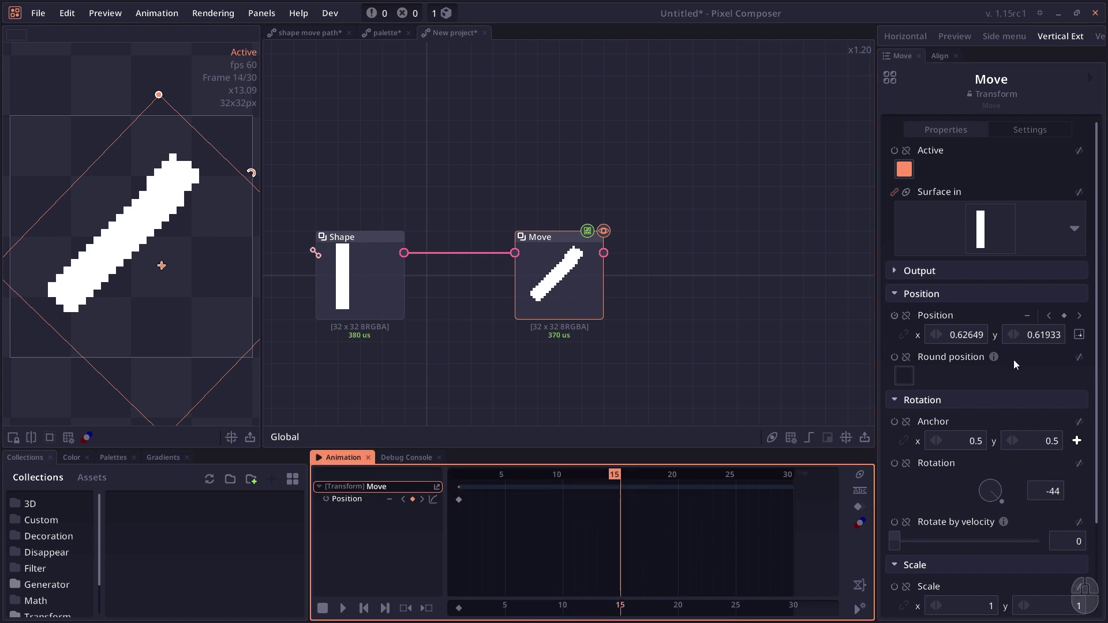
drag(957, 334, 982, 340)
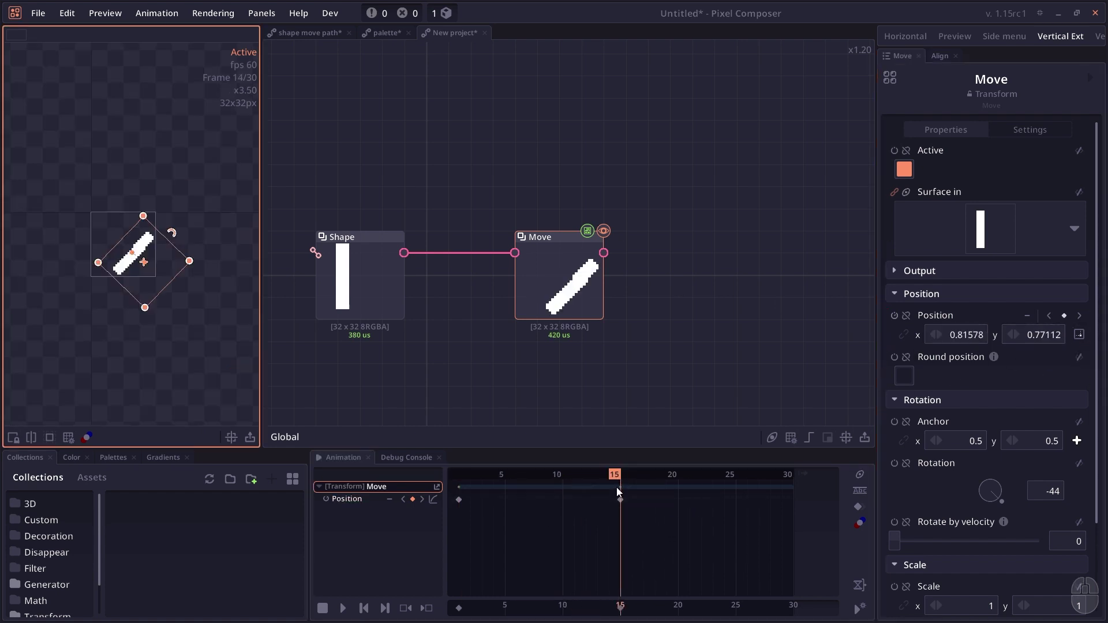
drag(615, 475, 632, 513)
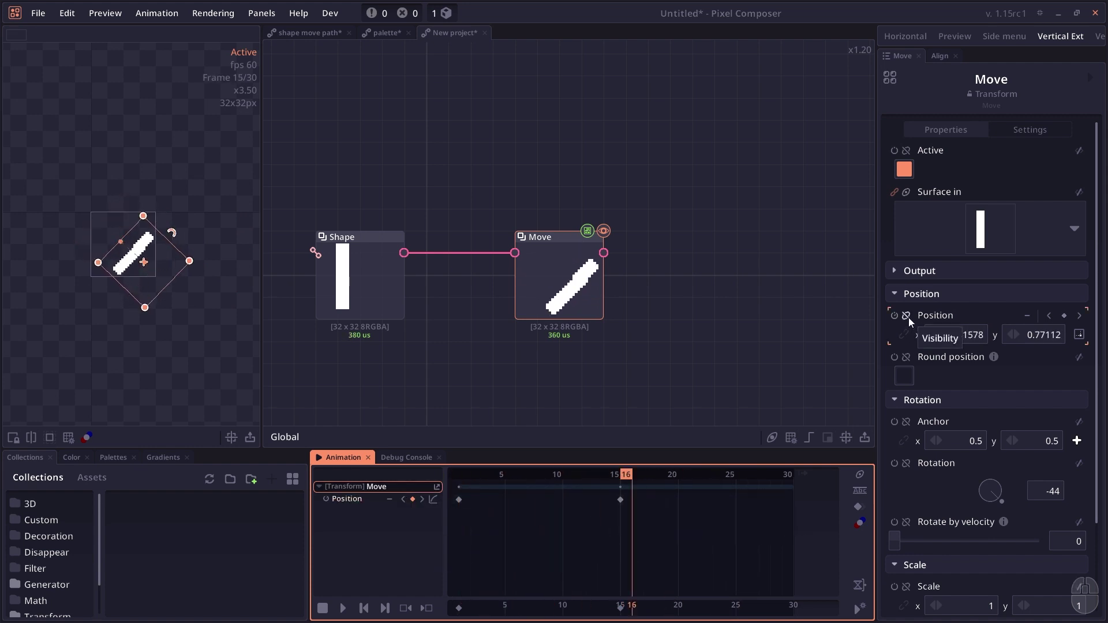
Expose Position as an input on the Move node and feed it from a Vector2 node
click(909, 317)
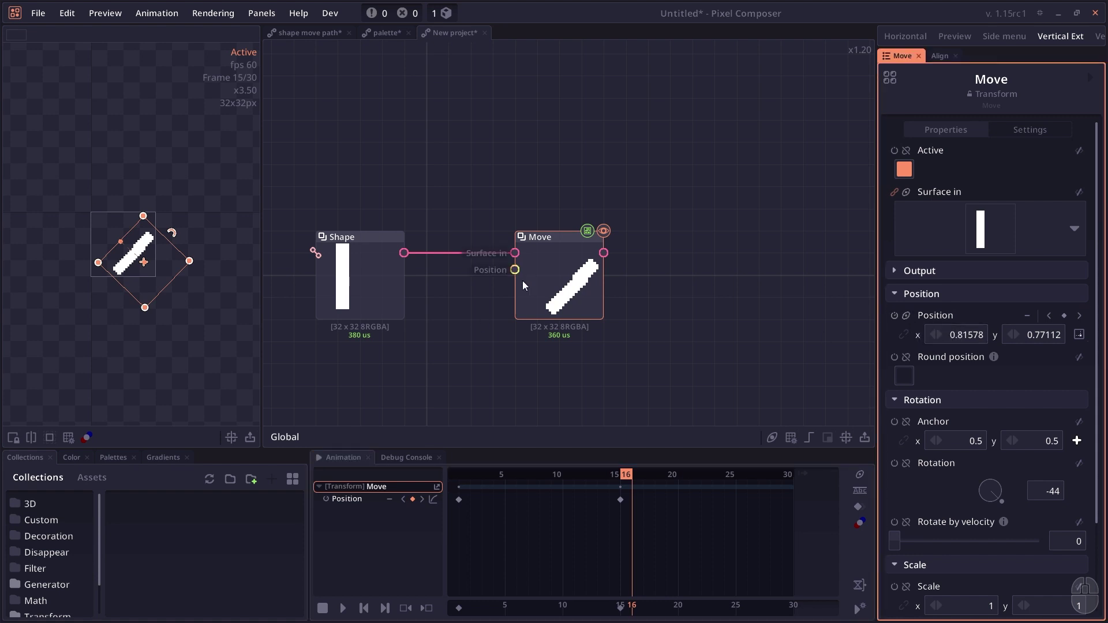
drag(515, 270, 461, 376)
Add a Number node and drive its Value with the expression val = 10, (val + 2) * 10
click(576, 320)
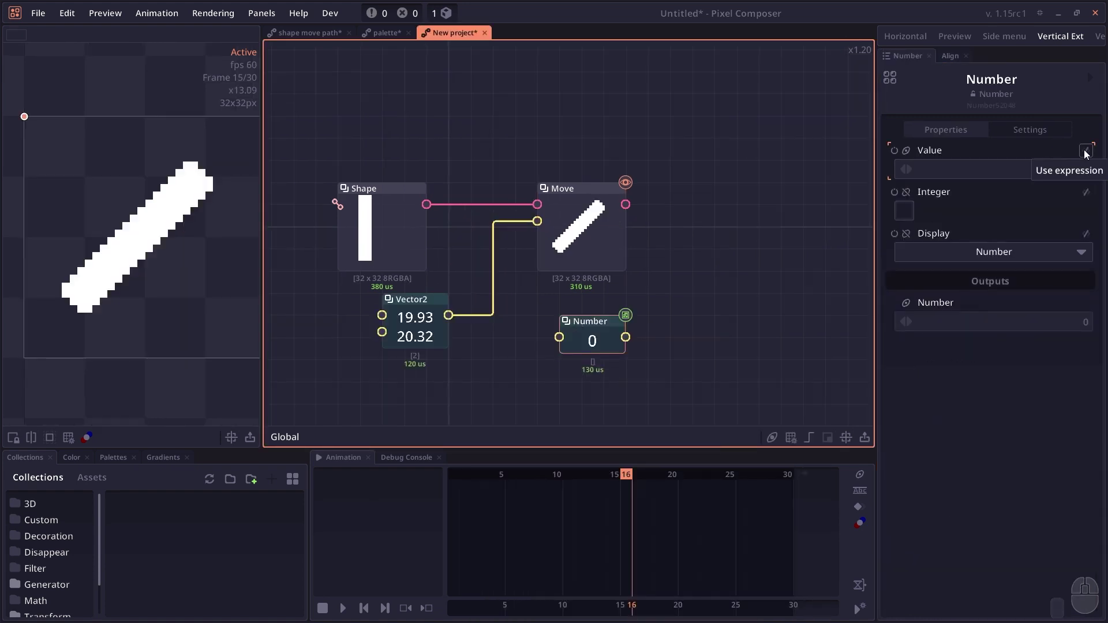
click(1084, 151)
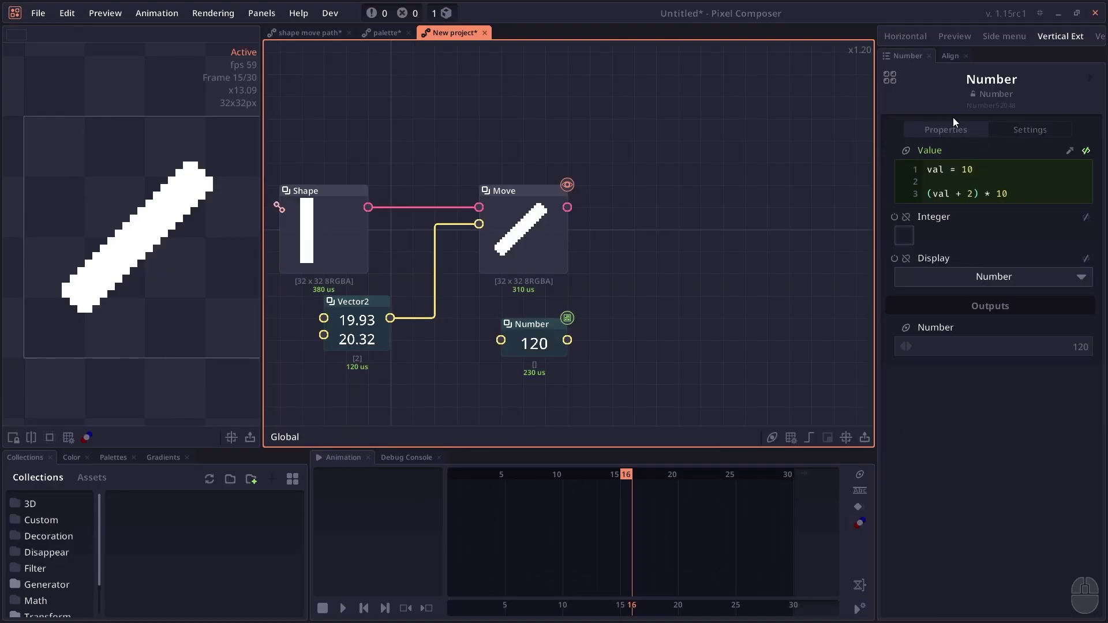
Review the Move node's array processing and surface settings
click(528, 240)
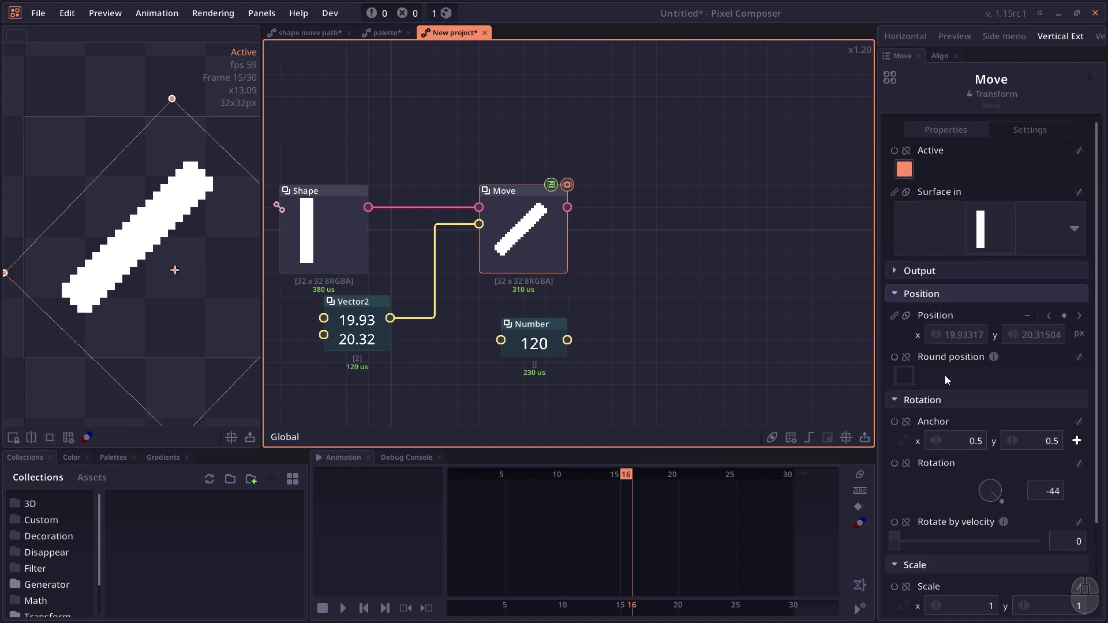
click(1034, 133)
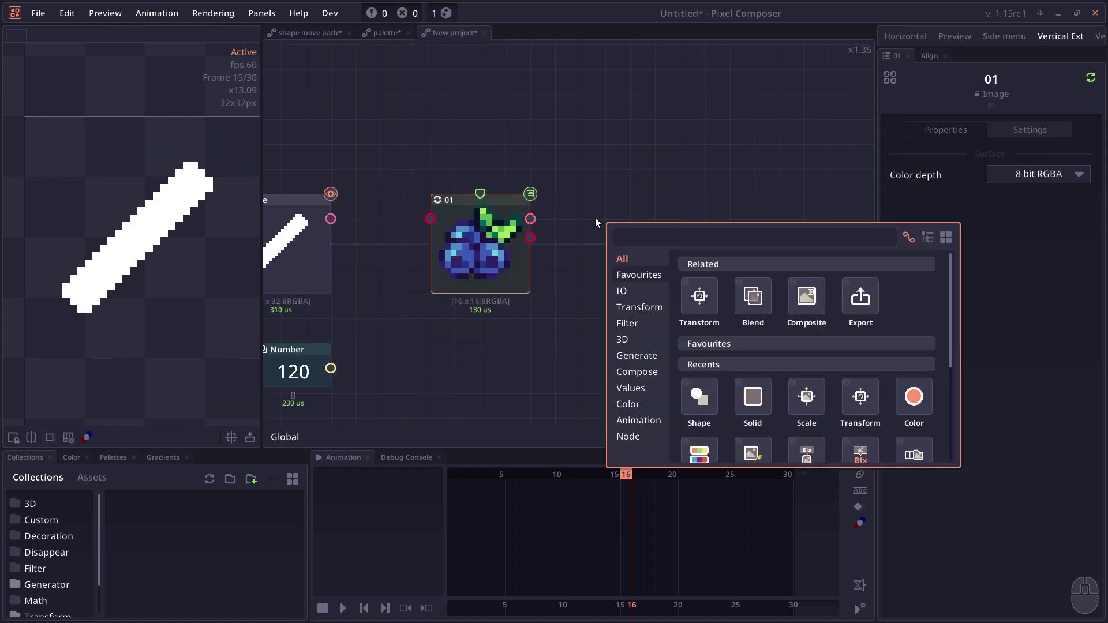
Add a Scale node to the blueberry image node 01, upscaling it by 8
text(scale)
key(Return)
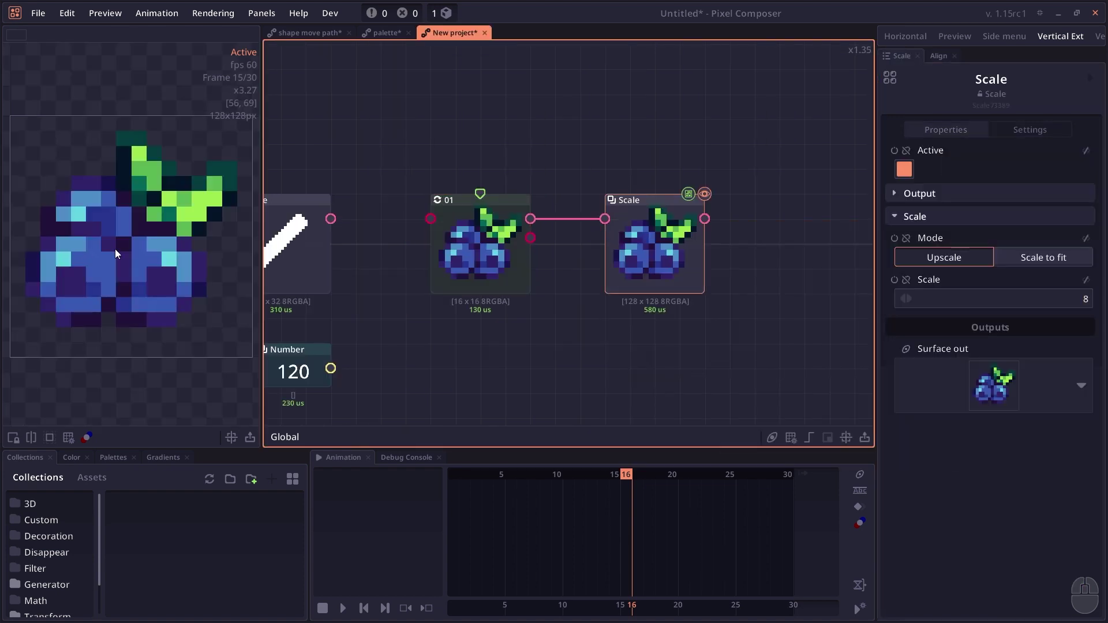
Set the Scale node's texture interpolation to Bilinear and save the project
click(1030, 130)
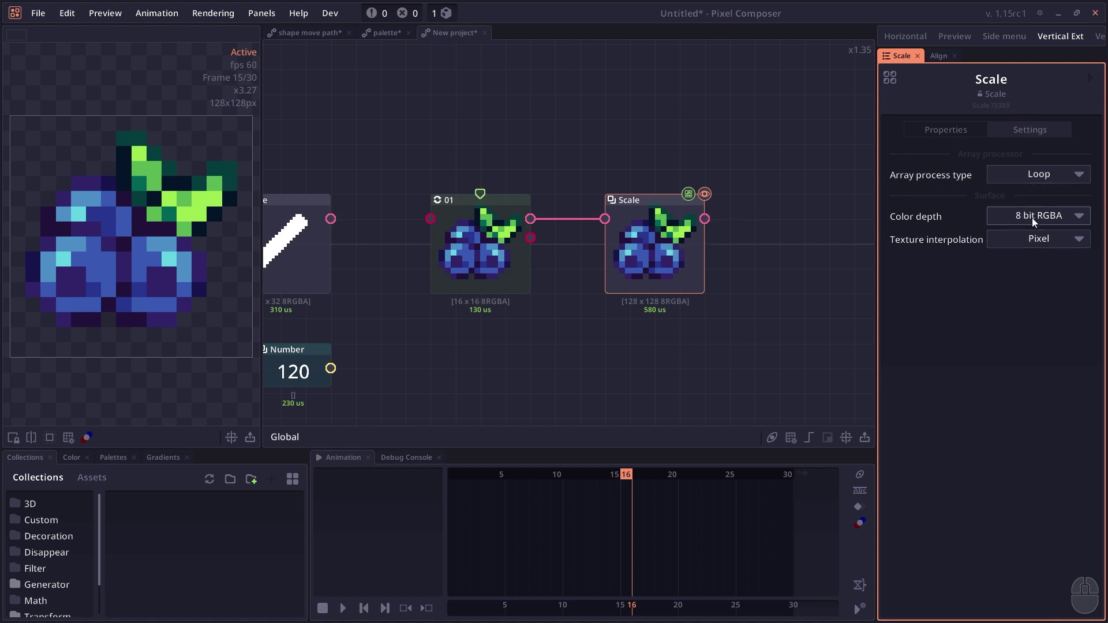
click(1051, 239)
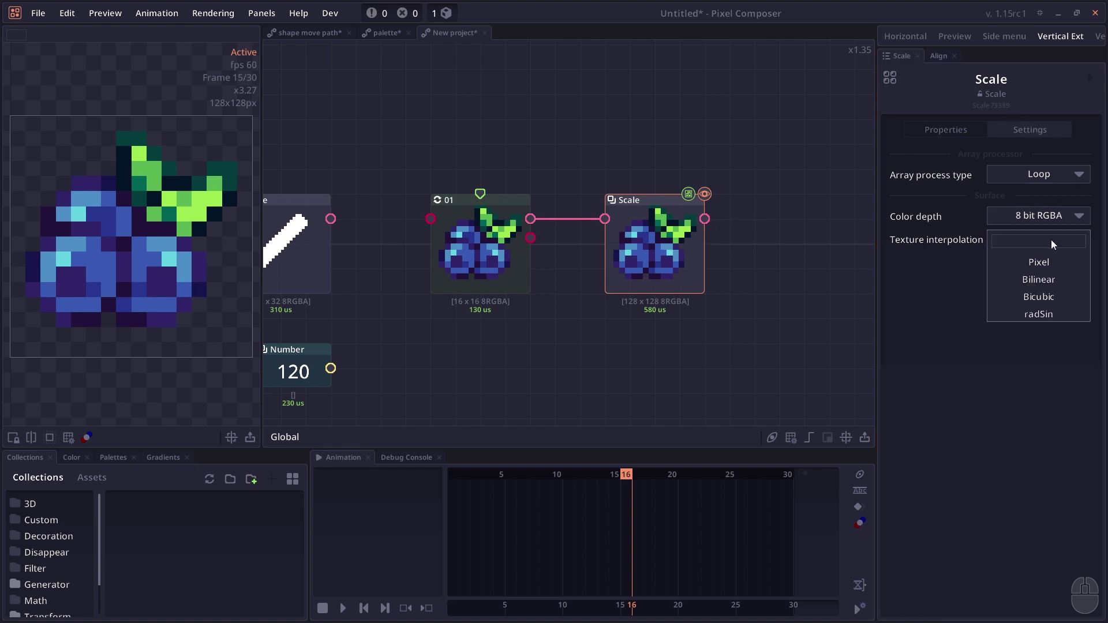
click(1052, 279)
key(ctrl+s)
scroll(105, 251, down, 1)
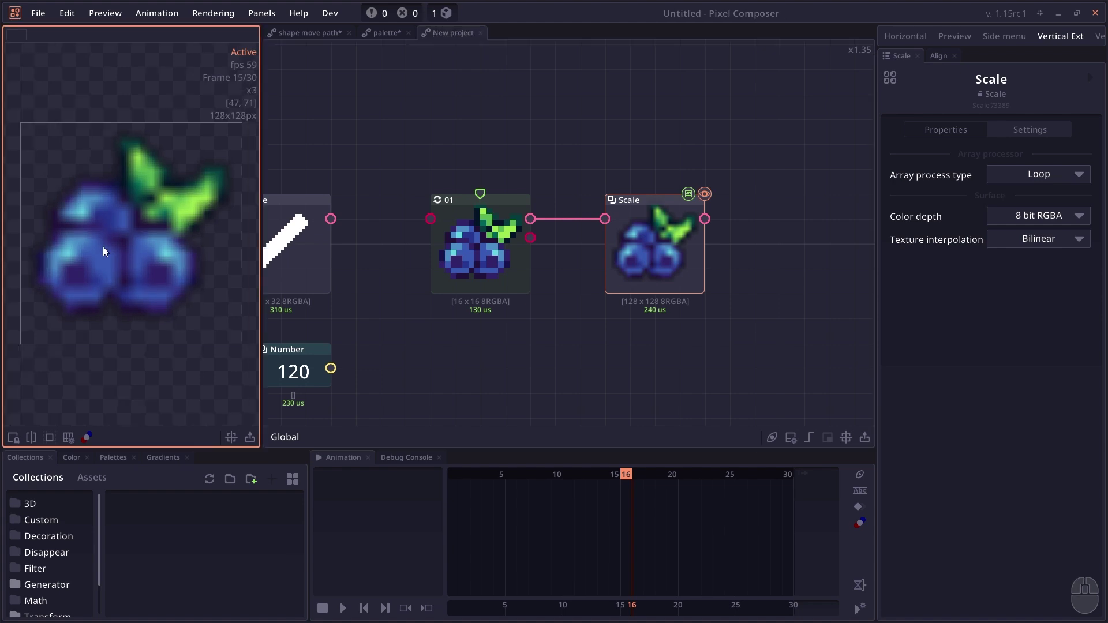
drag(119, 241, 128, 251)
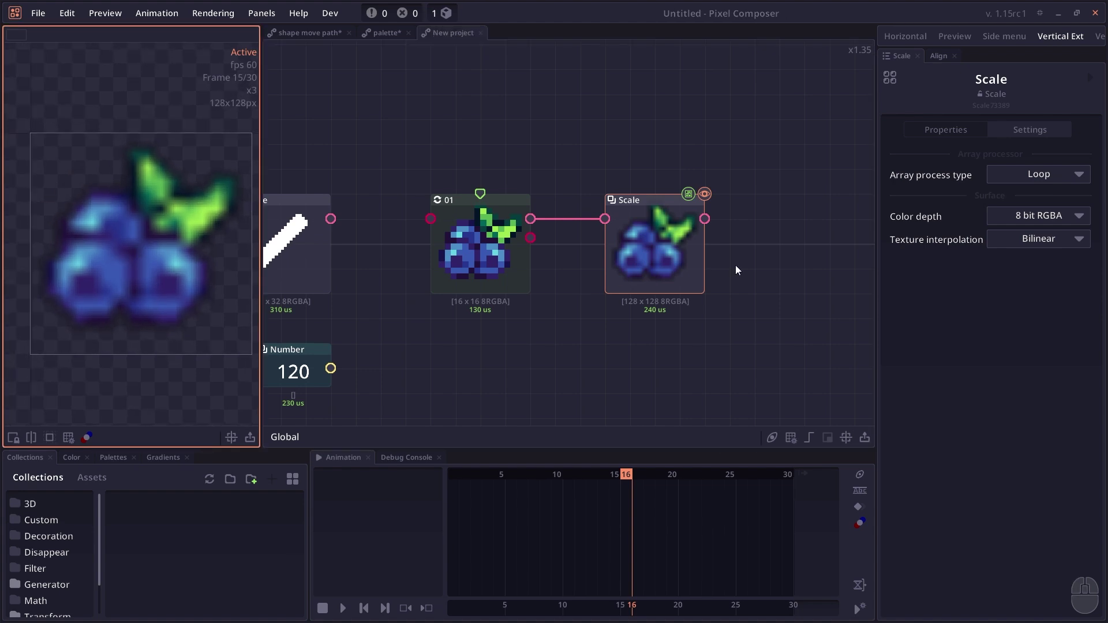
Switch the Scale node's texture interpolation to radSin
click(1047, 242)
click(1022, 320)
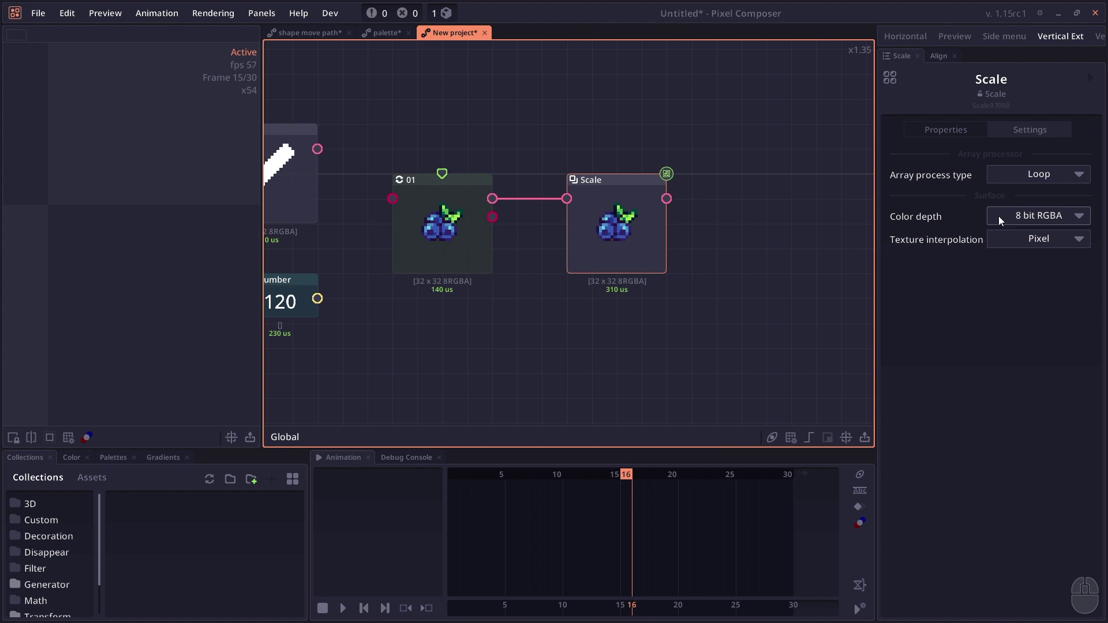
Select the Move node and scrub its position animation to frame 8
click(627, 242)
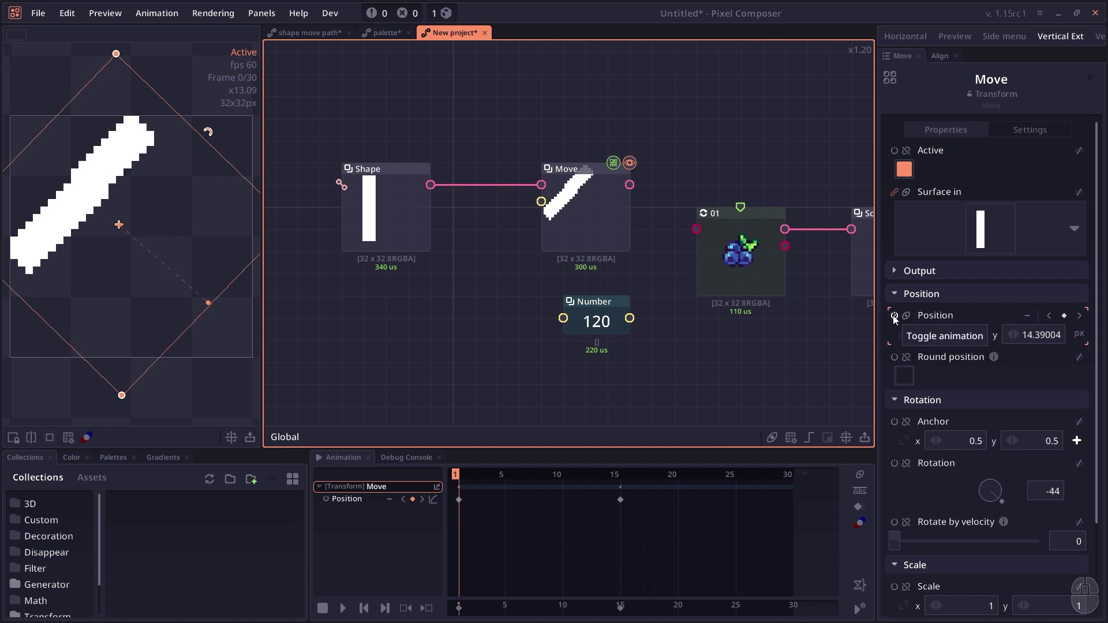
drag(473, 476, 541, 504)
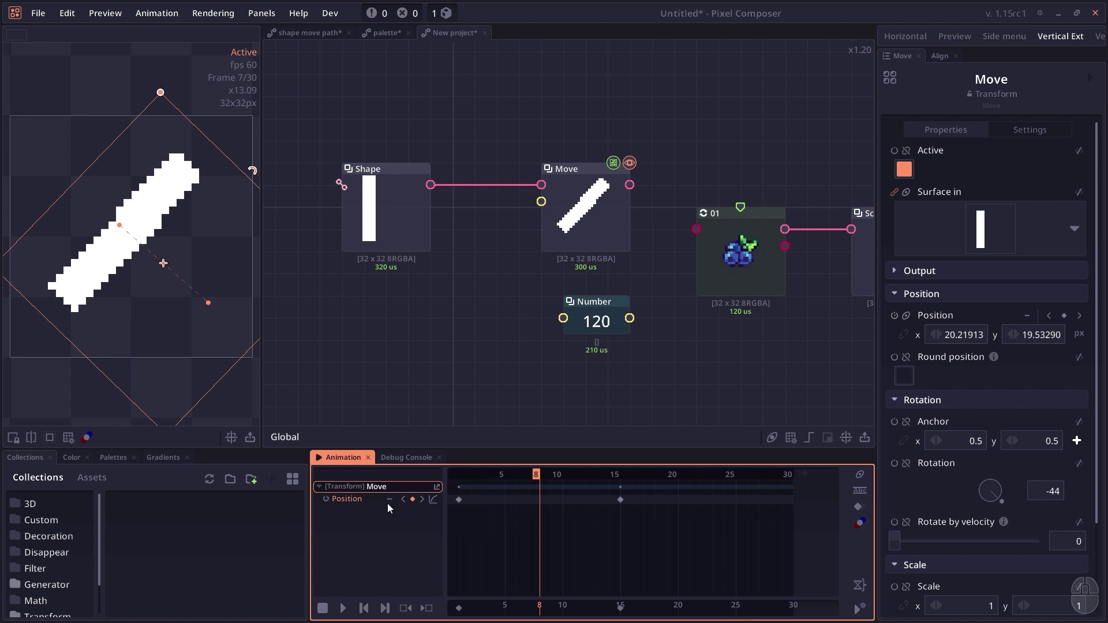
Scrub to frame 26, set the Move node's Position animation to loop past its last keyframe, and play it back
drag(578, 501, 755, 524)
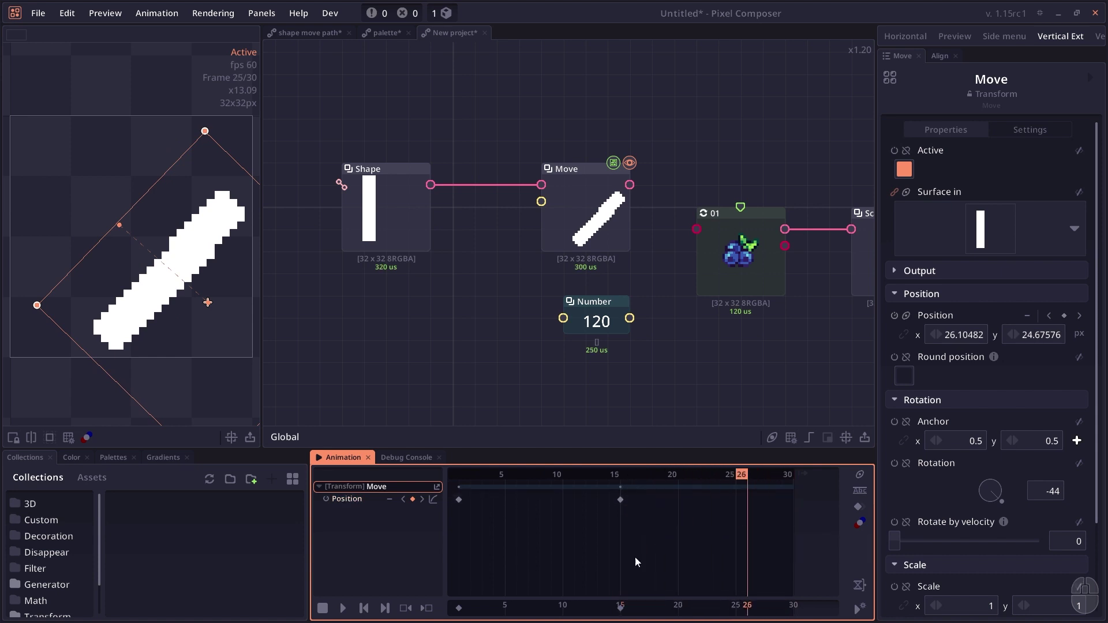
click(390, 498)
click(343, 608)
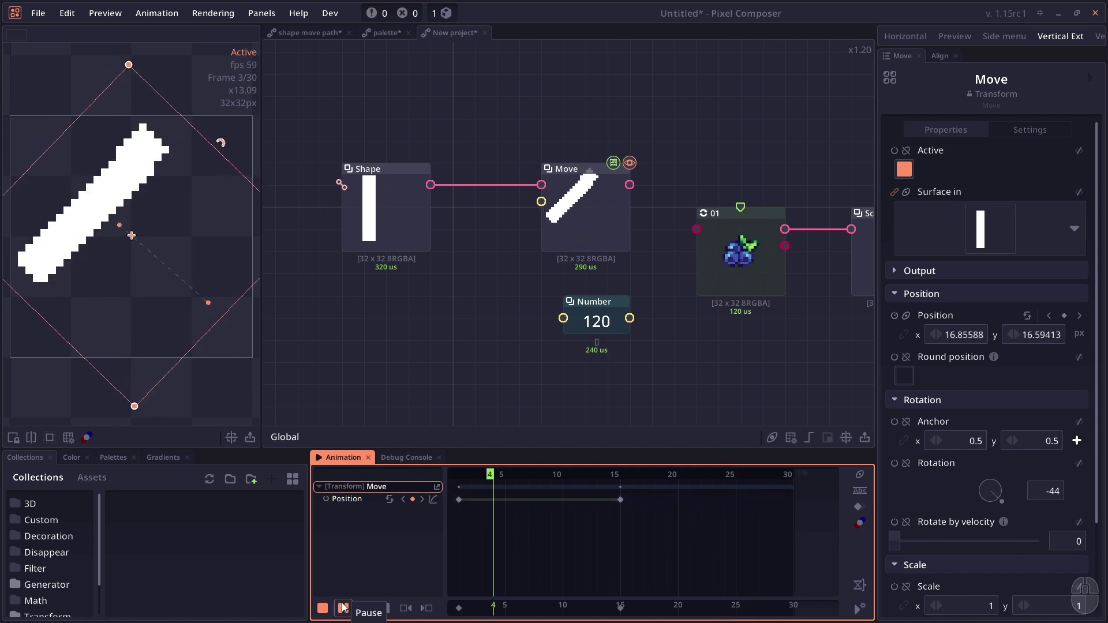
click(343, 608)
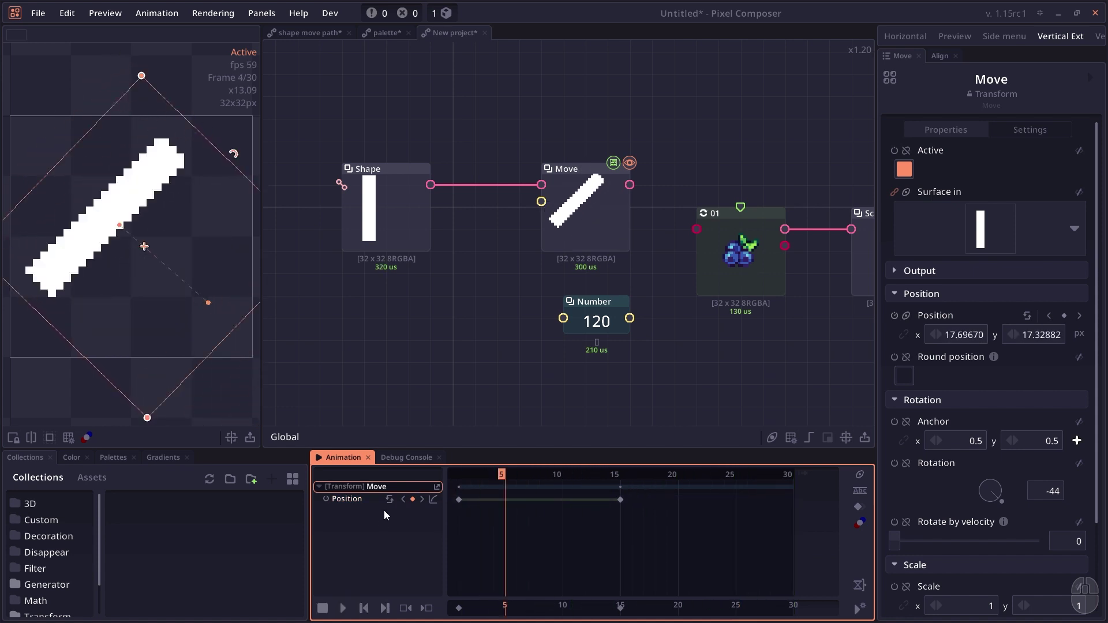
Play the Position animation with ping-pong looping, and return its end behaviour to holding the last keyframe
click(386, 499)
click(343, 608)
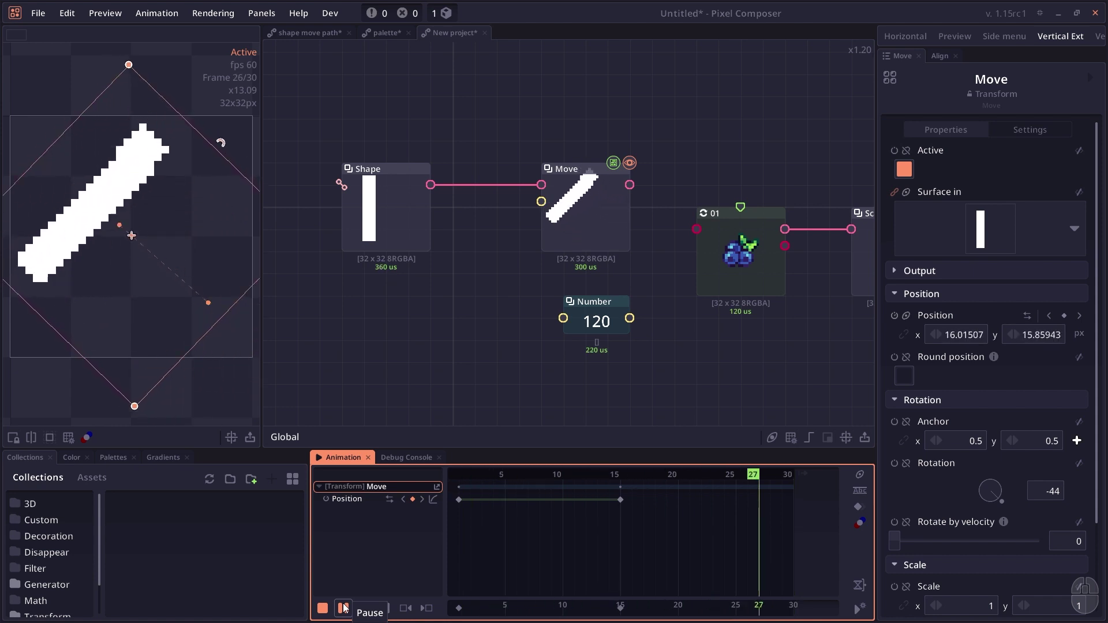
click(344, 607)
click(390, 500)
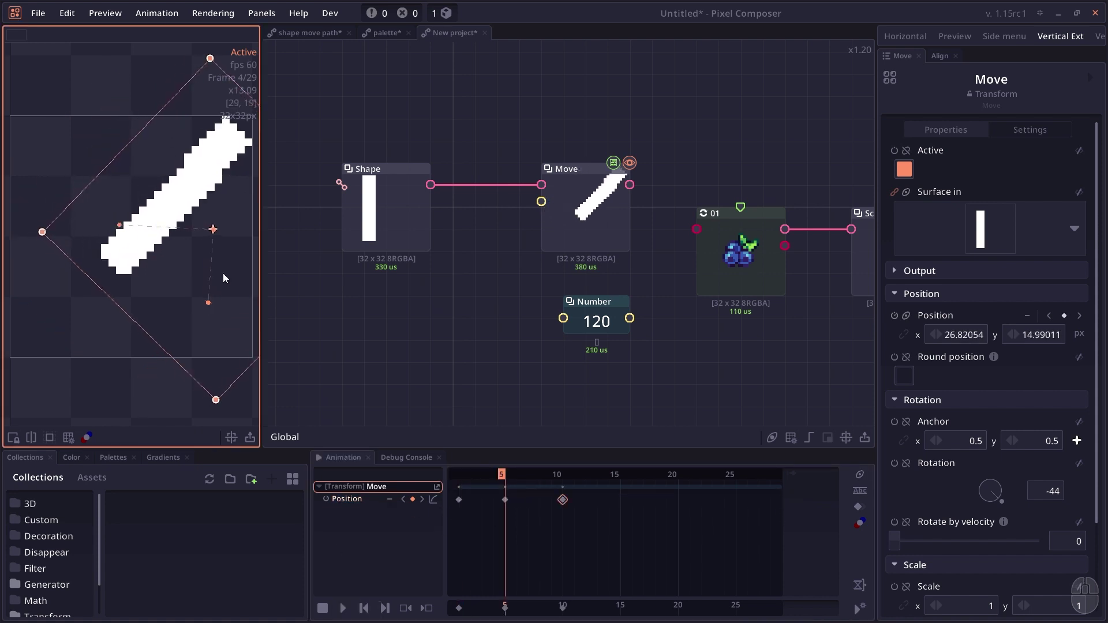
Move the frame 5 position in the preview to about x 25.98, y 14.61 and play the Position animation looped
drag(209, 256, 164, 259)
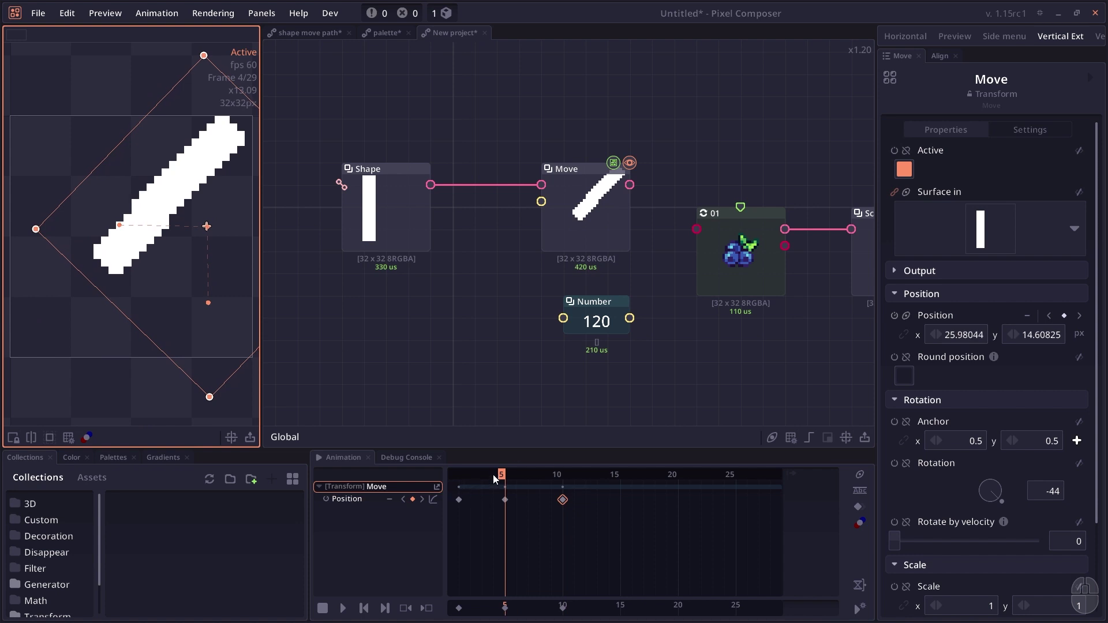
drag(493, 473, 537, 499)
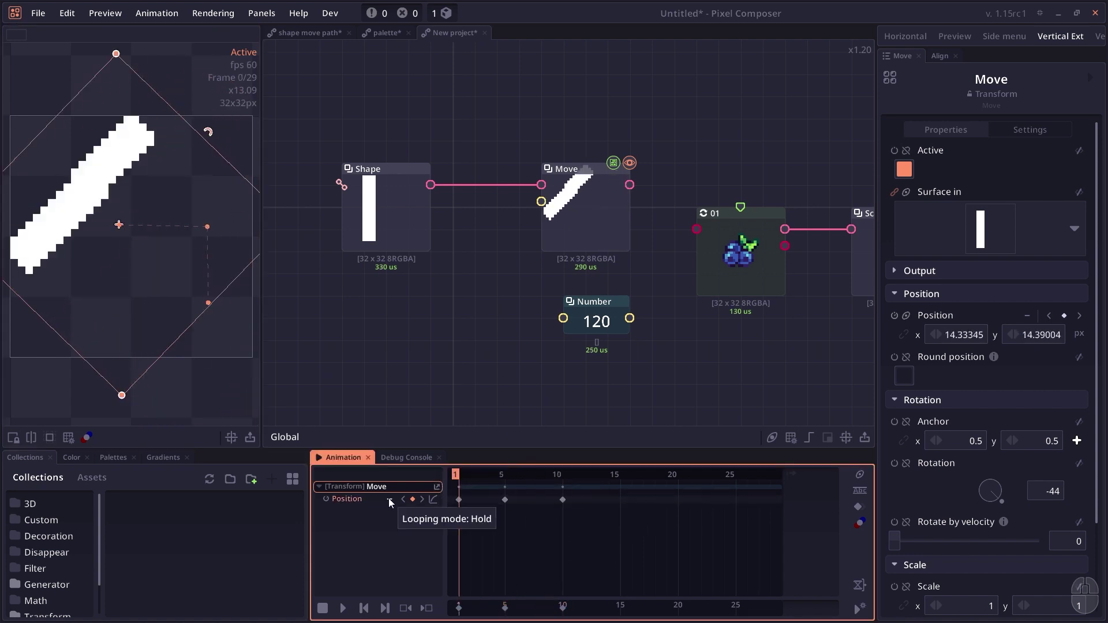
click(390, 500)
click(343, 608)
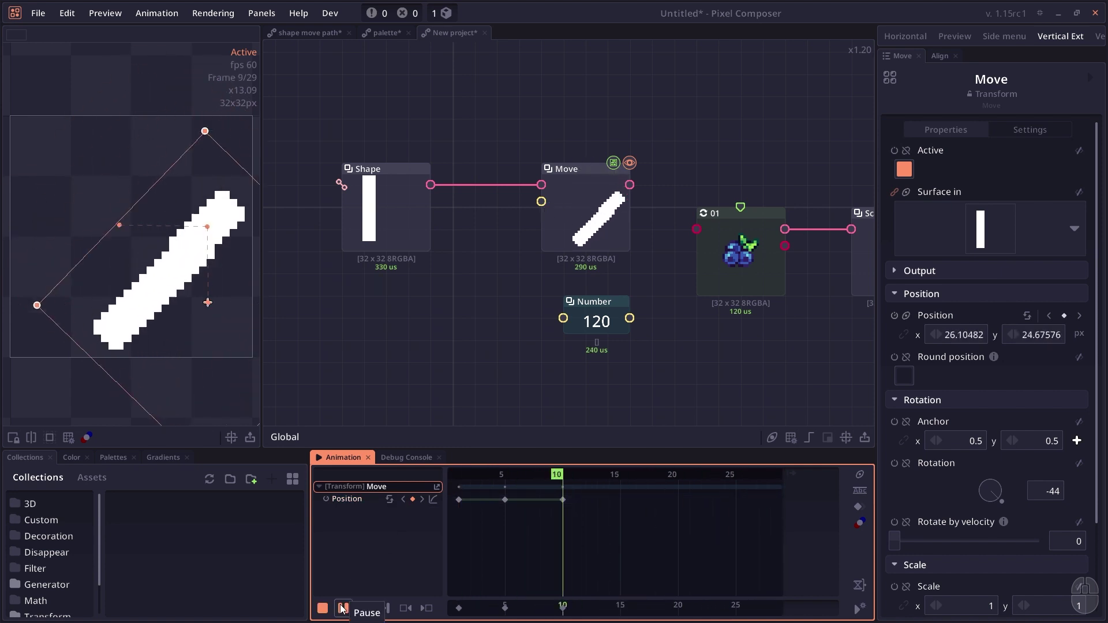
click(343, 608)
Limit the Position loop to the section between the keyframes at frames 5 and 10, and play it from the start
click(390, 502)
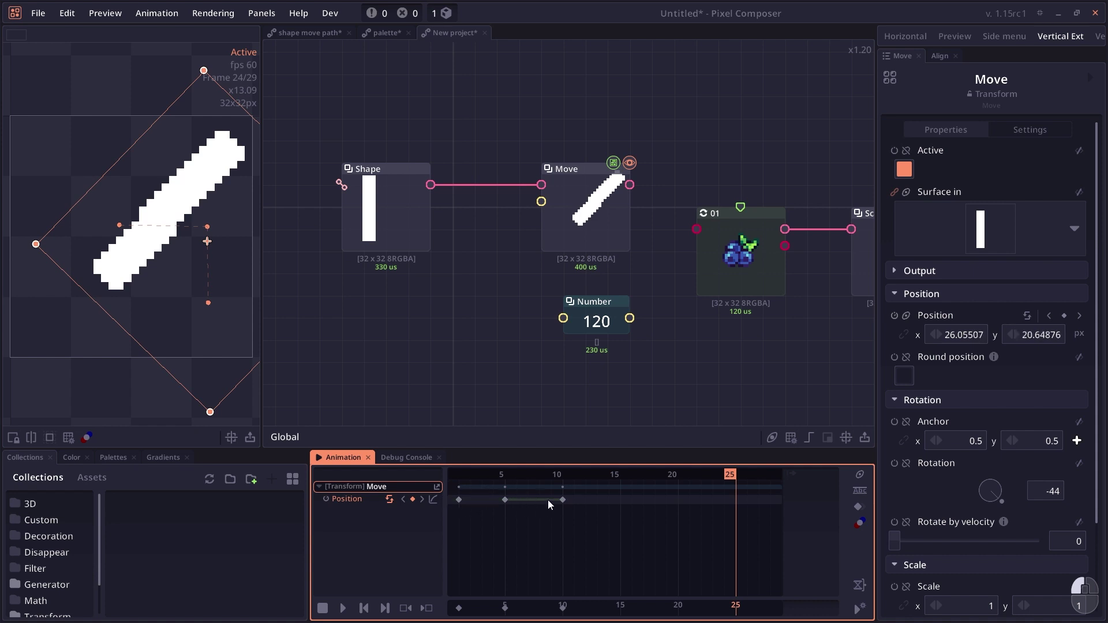
click(458, 475)
click(342, 608)
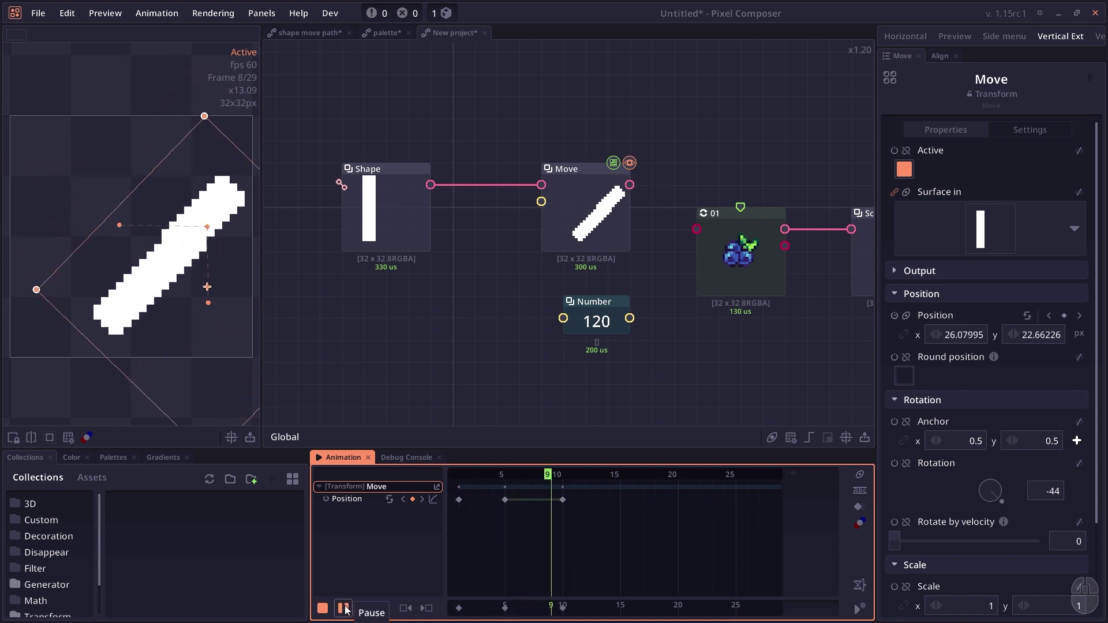
click(343, 609)
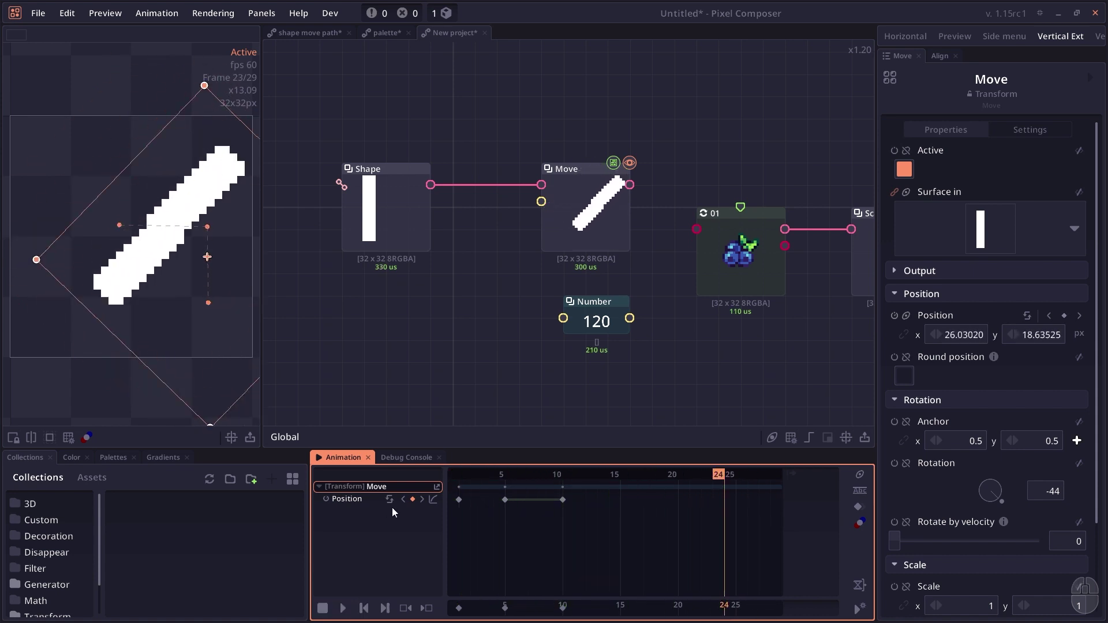
Switch the loop between the frame 5 and frame 10 keyframes to ping-pong and play the animation
click(389, 500)
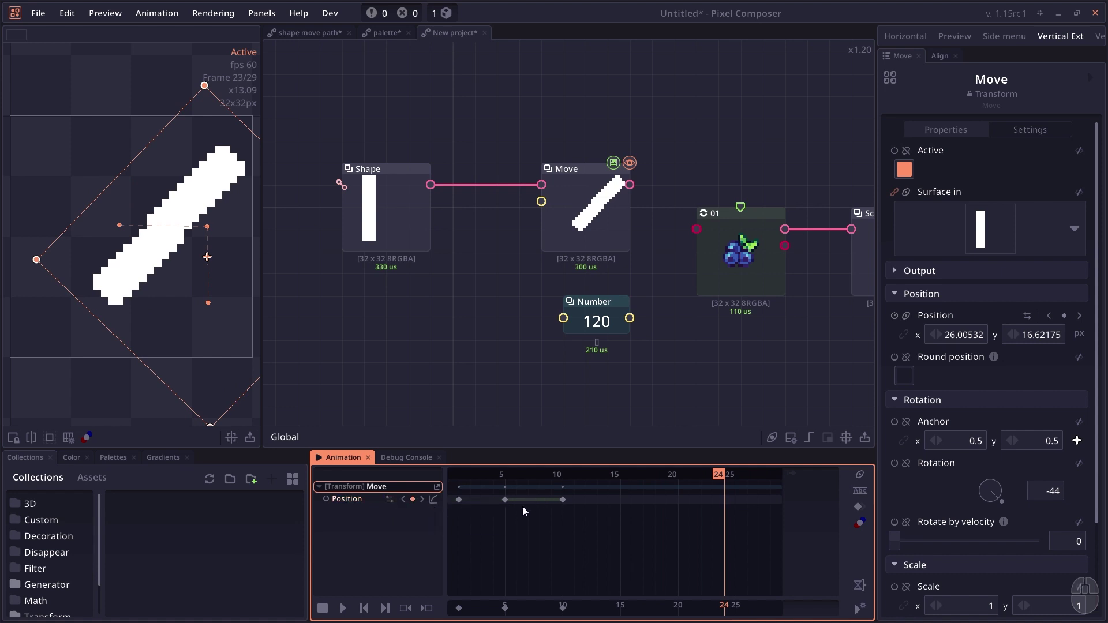
drag(547, 475, 313, 555)
click(342, 606)
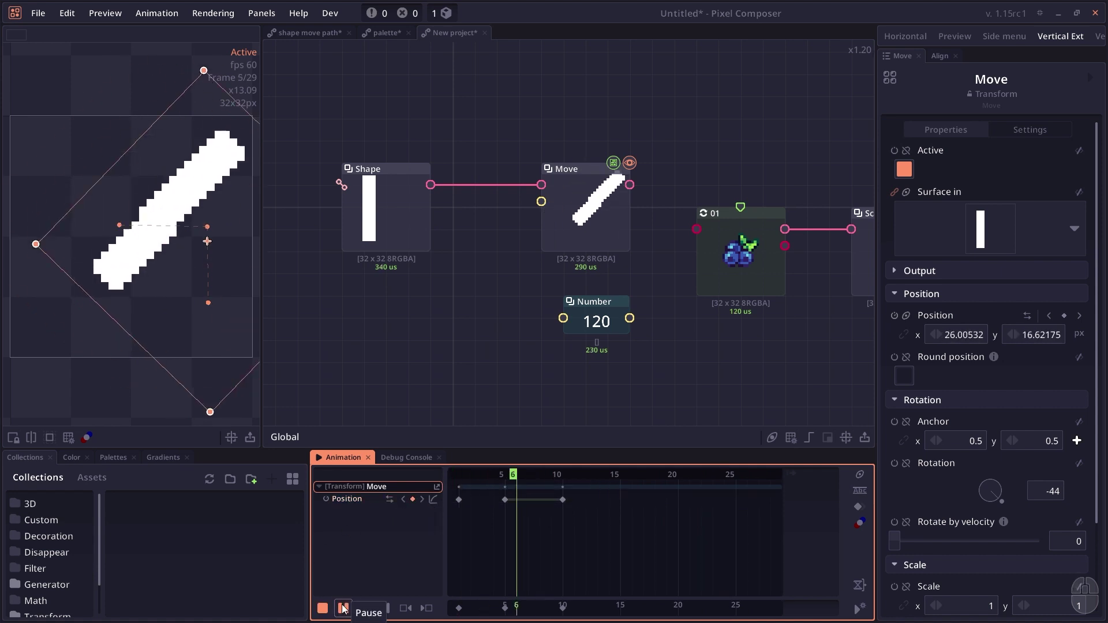
click(343, 608)
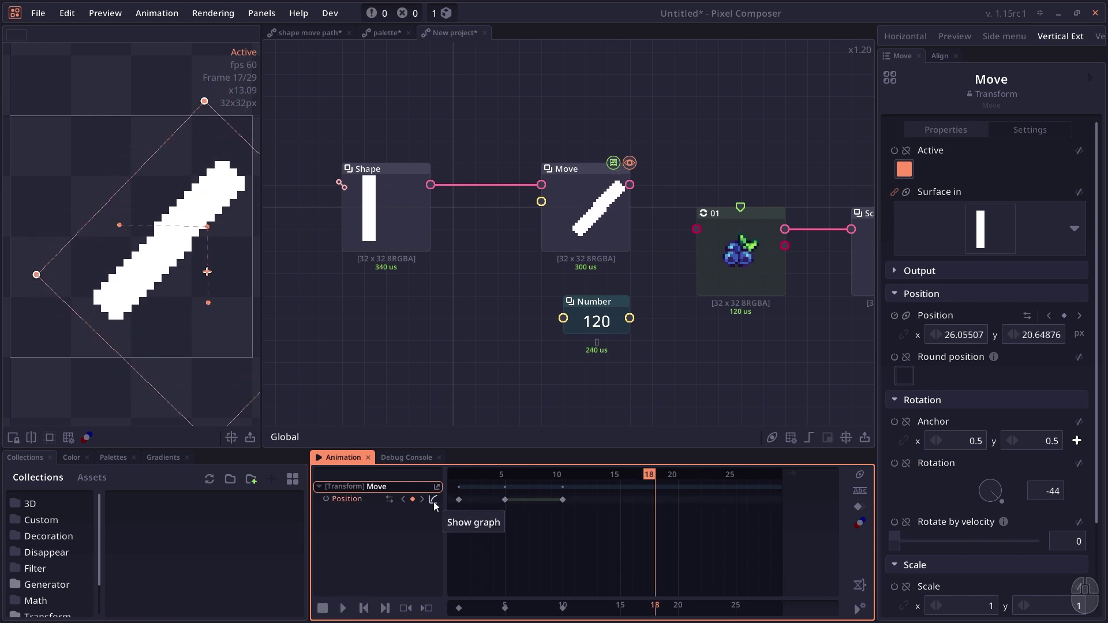
Show the Position animation's graph and scrub the timeline to compare the curves with the preview
click(434, 500)
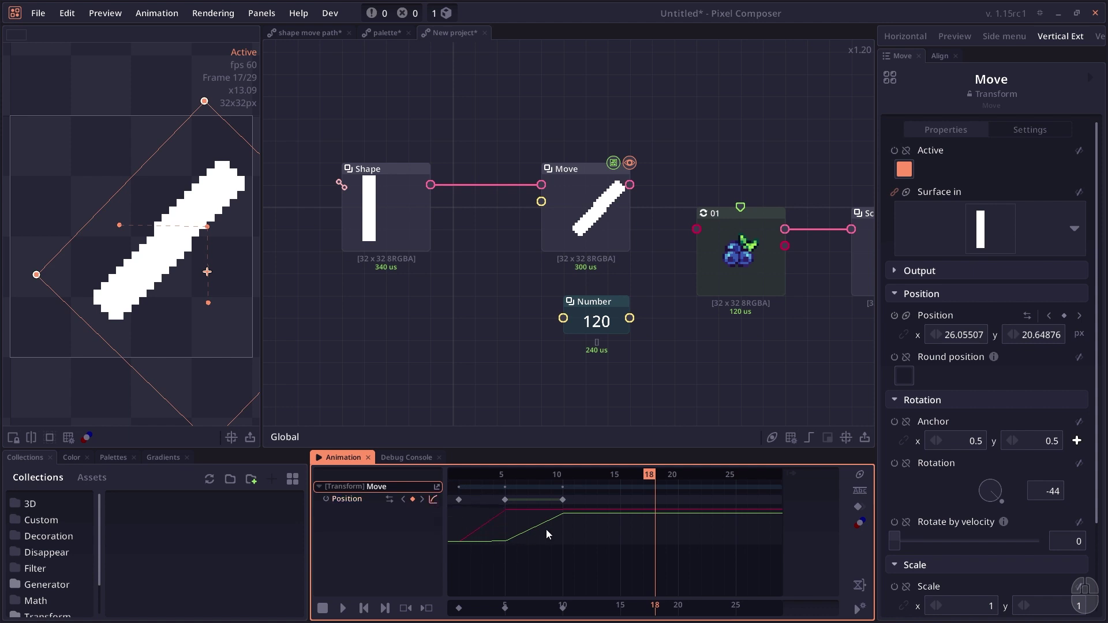
drag(509, 470, 501, 513)
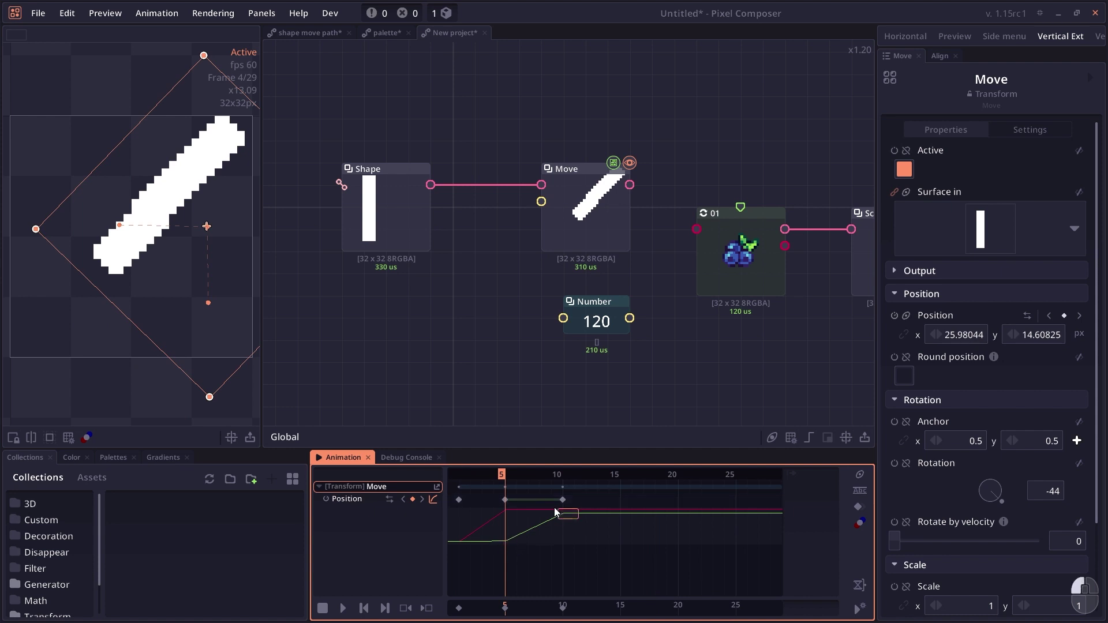
drag(508, 473, 442, 480)
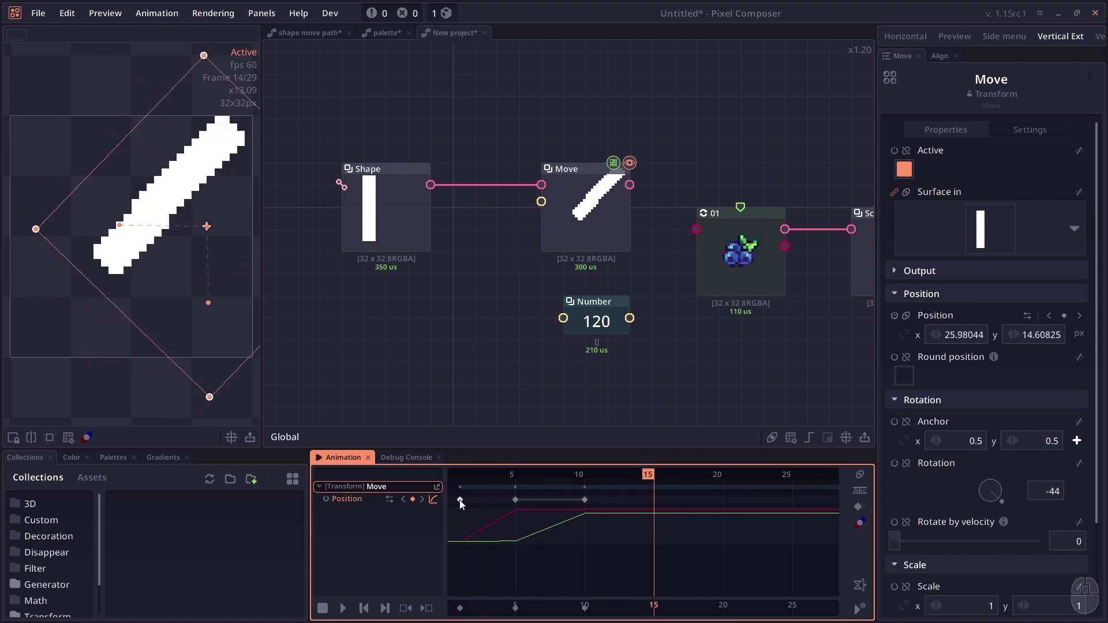
Add easing to the first and last Position keyframes and adjust their easing handles
click(460, 500)
drag(473, 501, 529, 501)
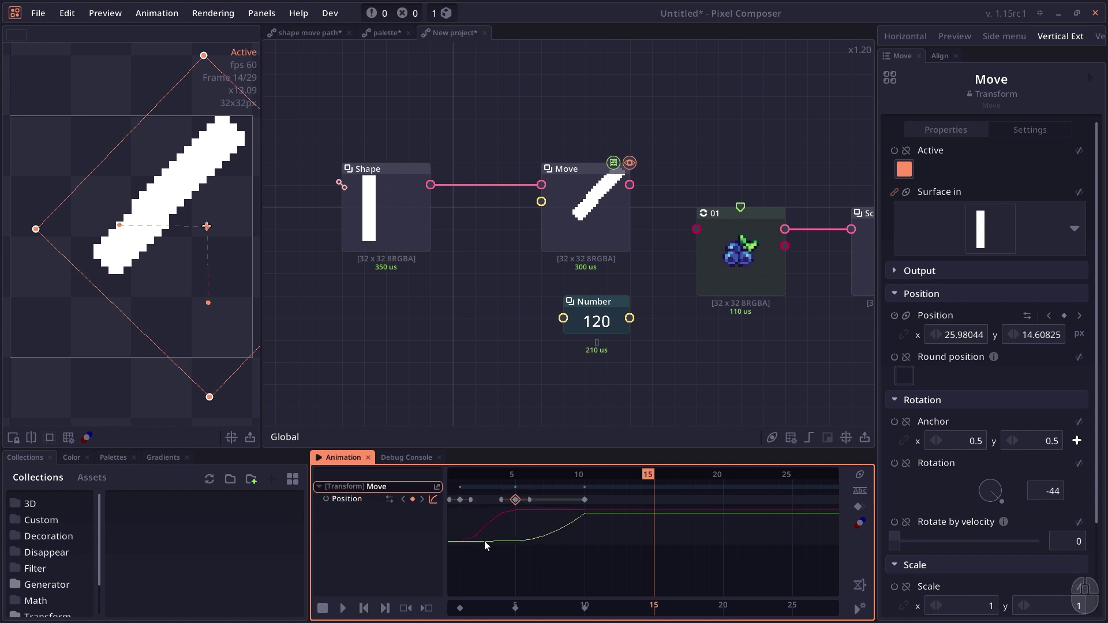
click(585, 500)
mouse_move(579, 499)
mouse_down()
mouse_move(549, 505)
mouse_move(579, 502)
mouse_move(558, 500)
mouse_move(567, 500)
mouse_up()
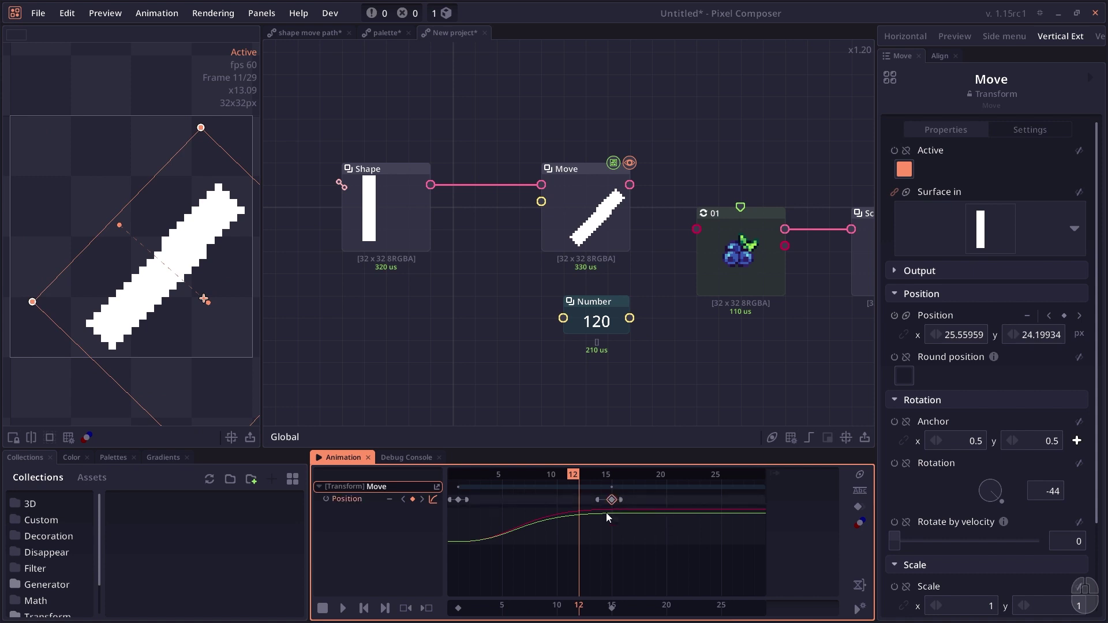
Try the Linear preset and a curved ease-in preset on the Position keyframe at frame 15, and adjust its ease-in handle
right_click(612, 500)
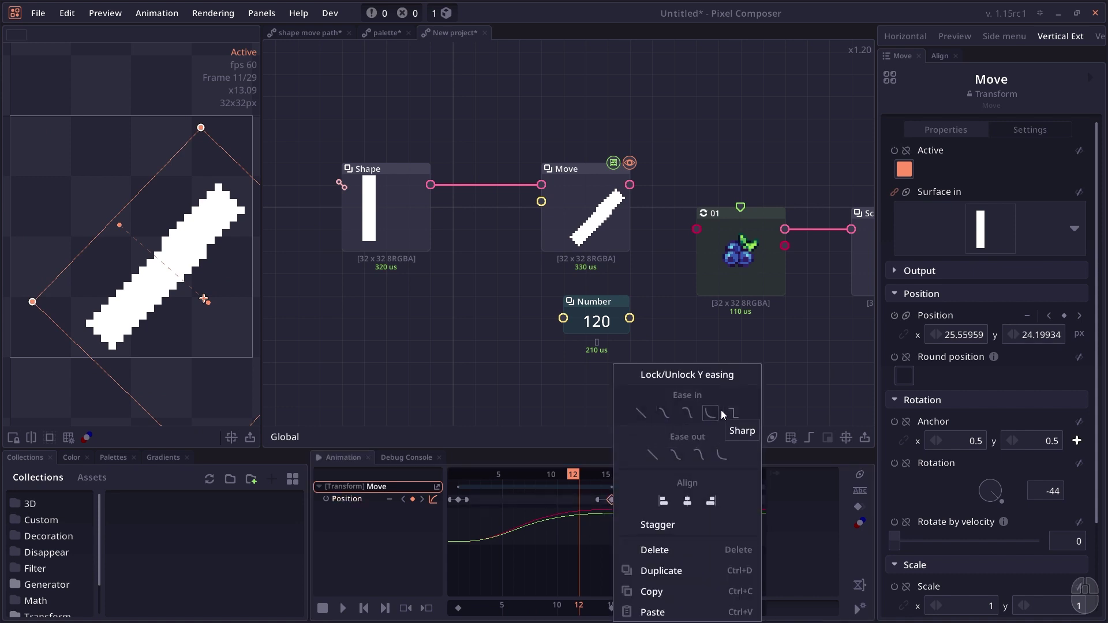
click(641, 414)
right_click(612, 500)
click(660, 418)
drag(588, 500, 613, 502)
Toggle the Y easing lock on the frame 15 Position keyframe and reshape the easing handles of both keyframes
right_click(612, 500)
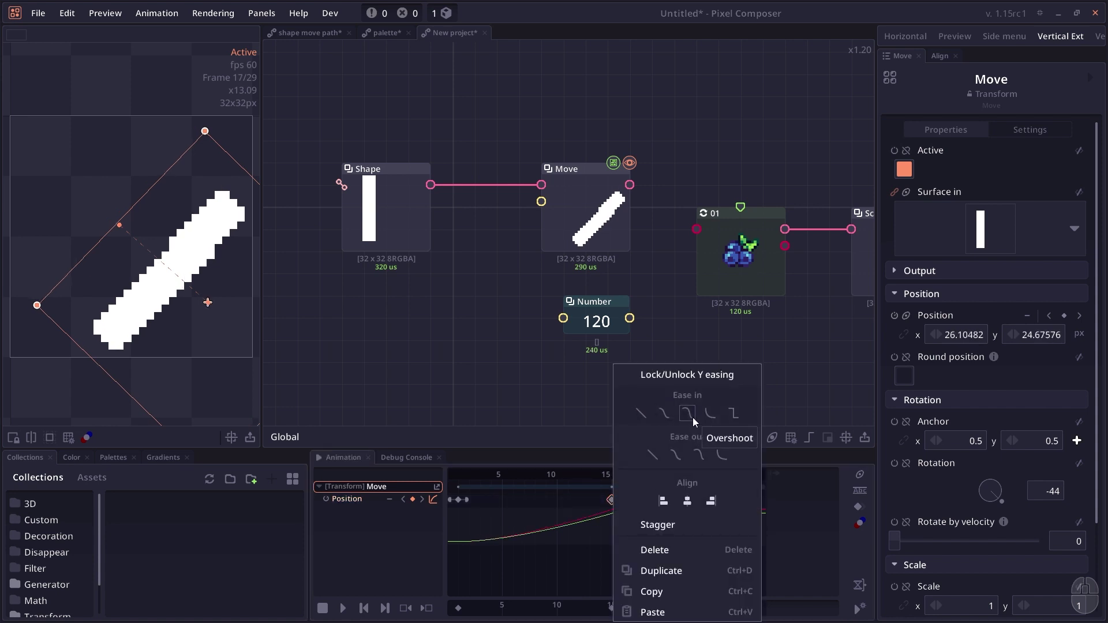
click(692, 378)
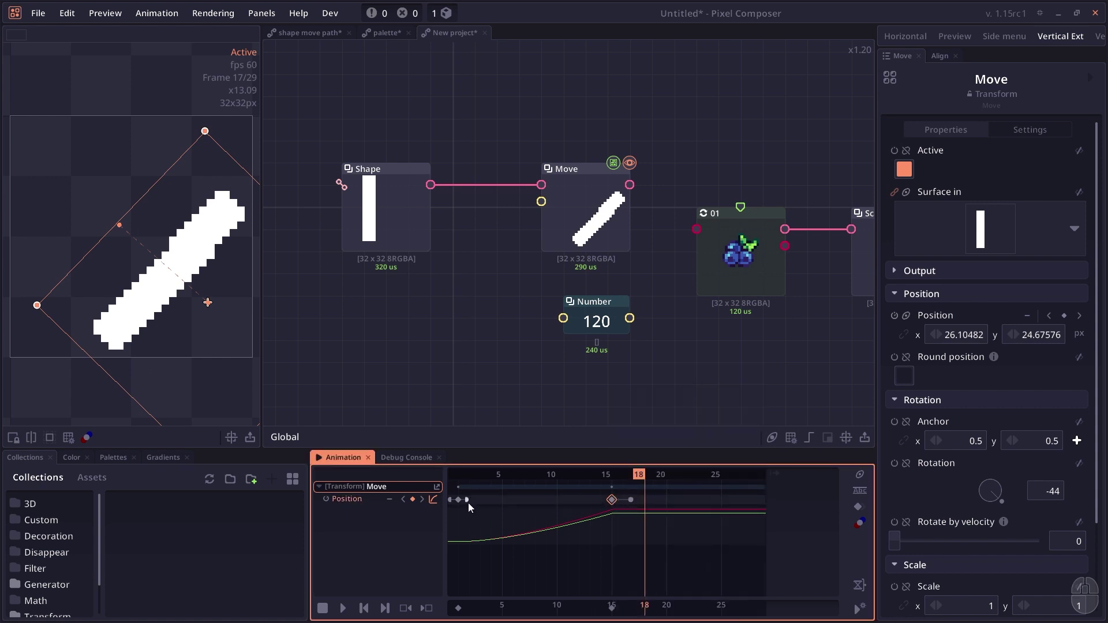
drag(471, 505, 459, 495)
click(629, 499)
drag(591, 501, 607, 458)
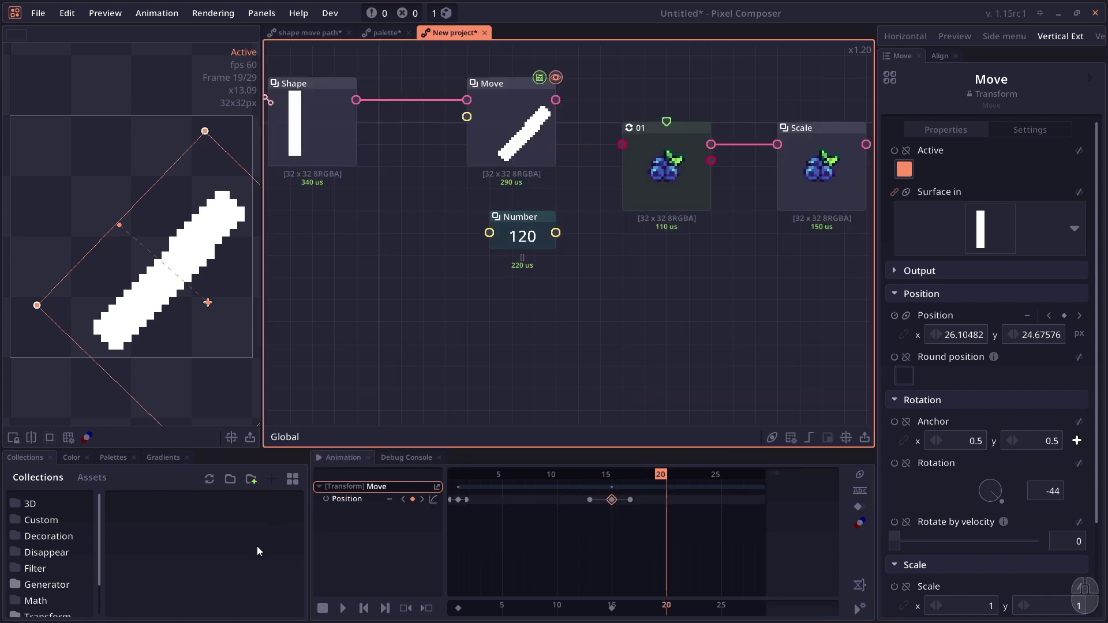
Open the add-node dialog in the node graph and browse its node categories
click(34, 461)
drag(571, 301, 587, 312)
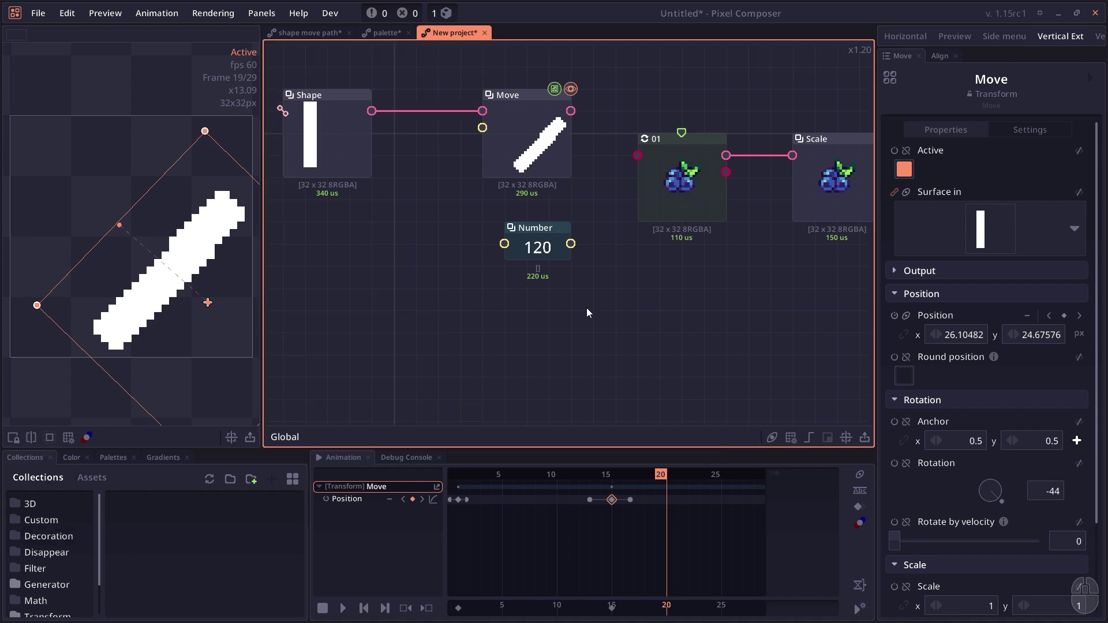
right_click(440, 311)
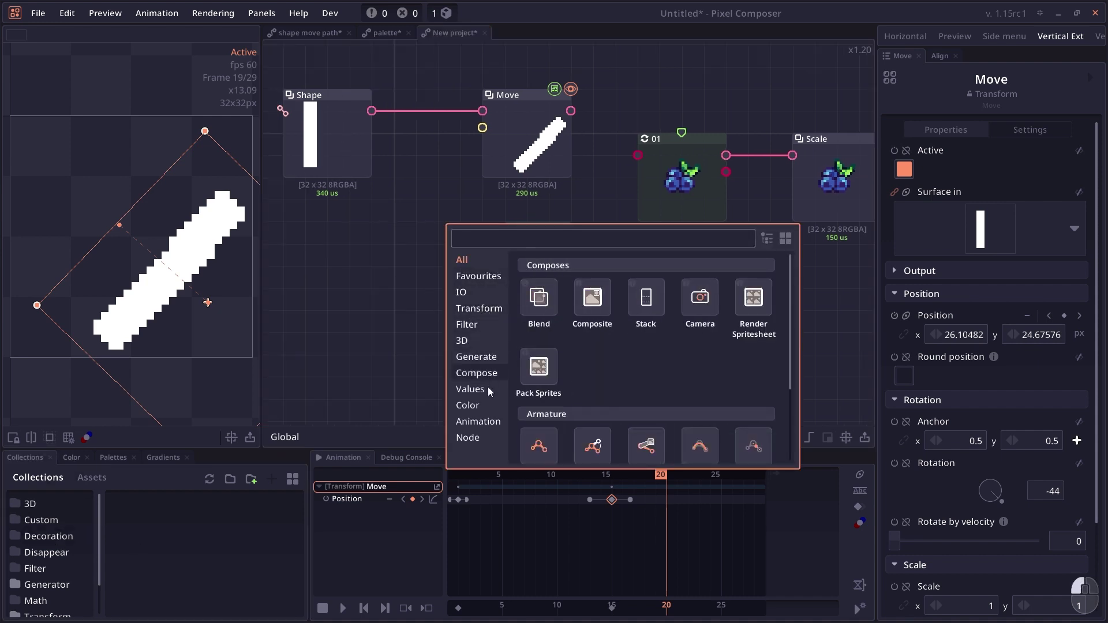
scroll(725, 376, down, 3)
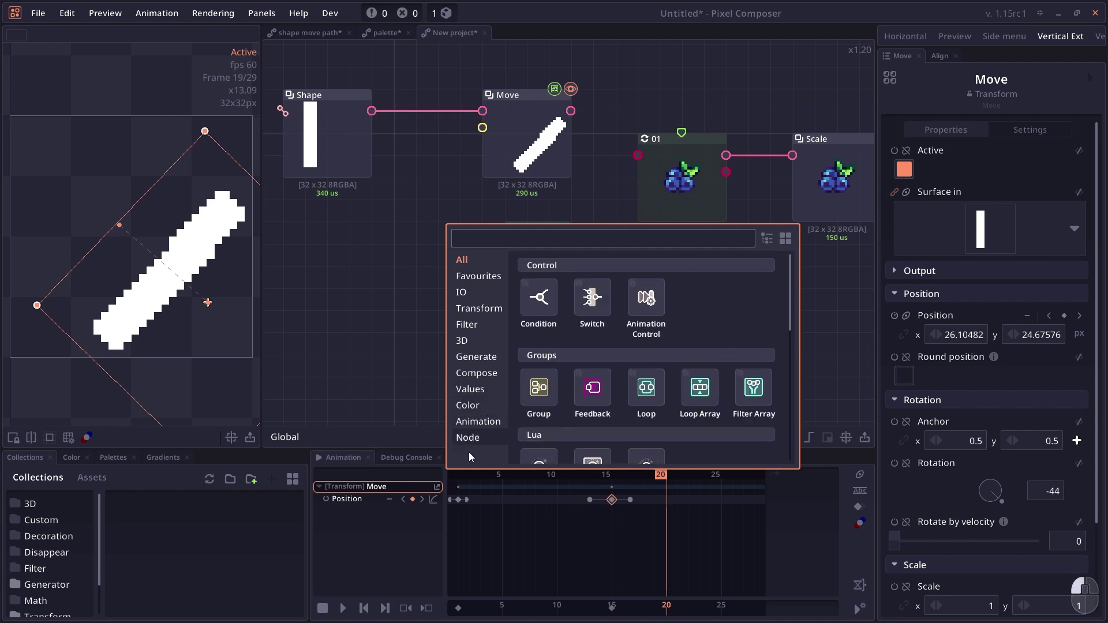